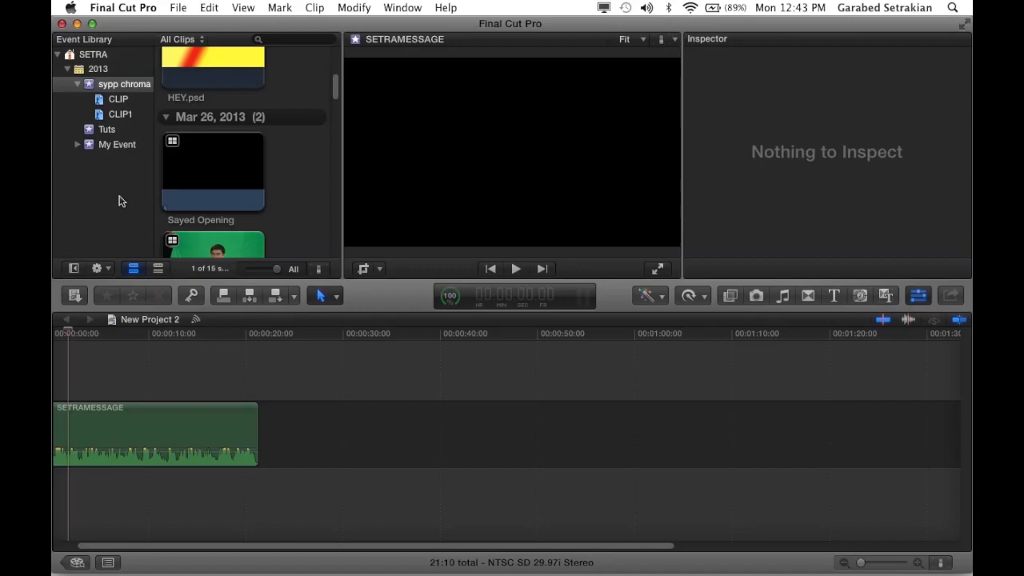
# Clear the Event Library selection, then select the sypp chroma event to display its clips.
pyautogui.click(257, 166)
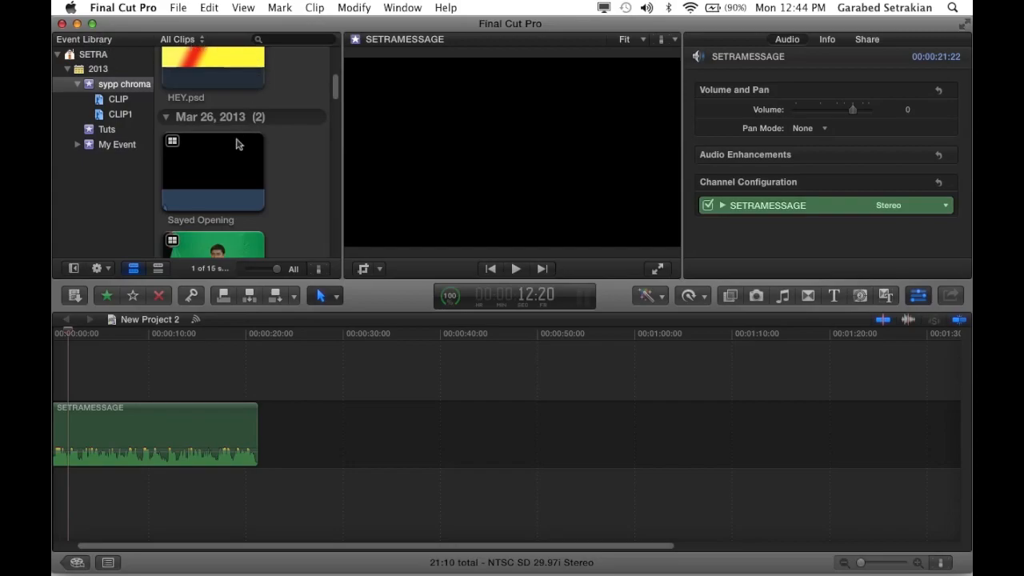
pyautogui.click(112, 181)
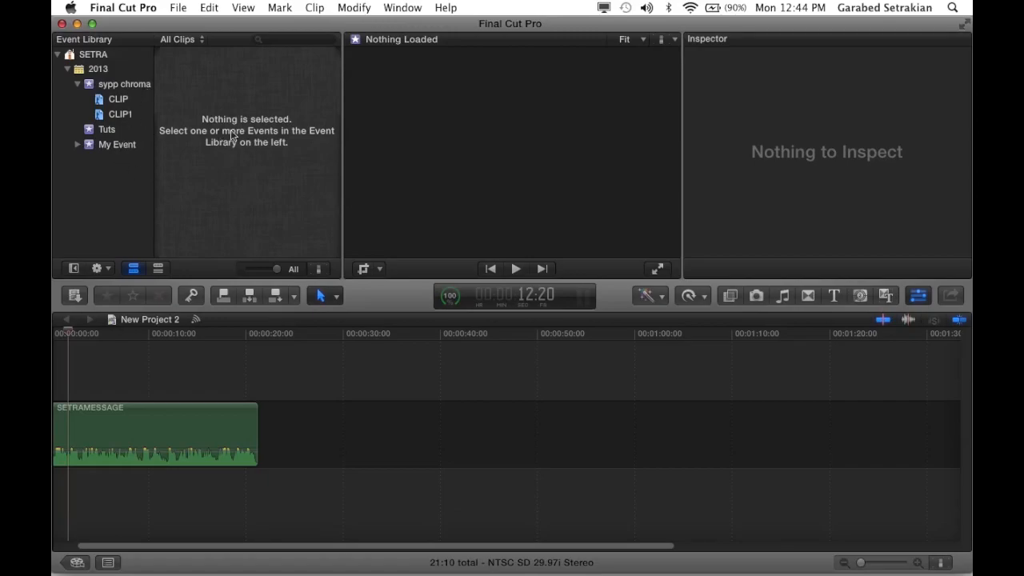
pyautogui.click(119, 85)
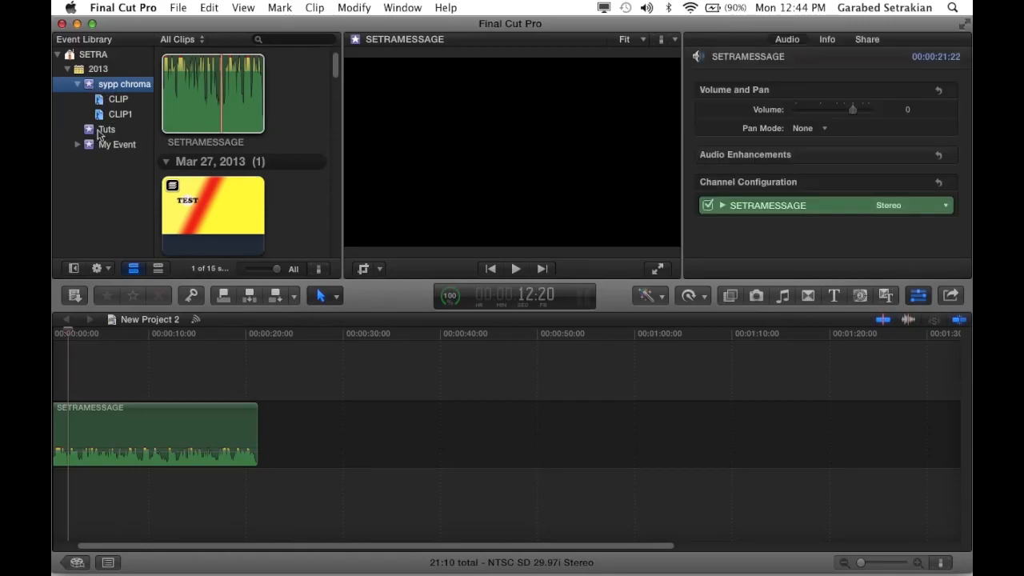
# Hide the Event Library list and show it again beside the clip browser.
pyautogui.click(75, 272)
pyautogui.click(74, 273)
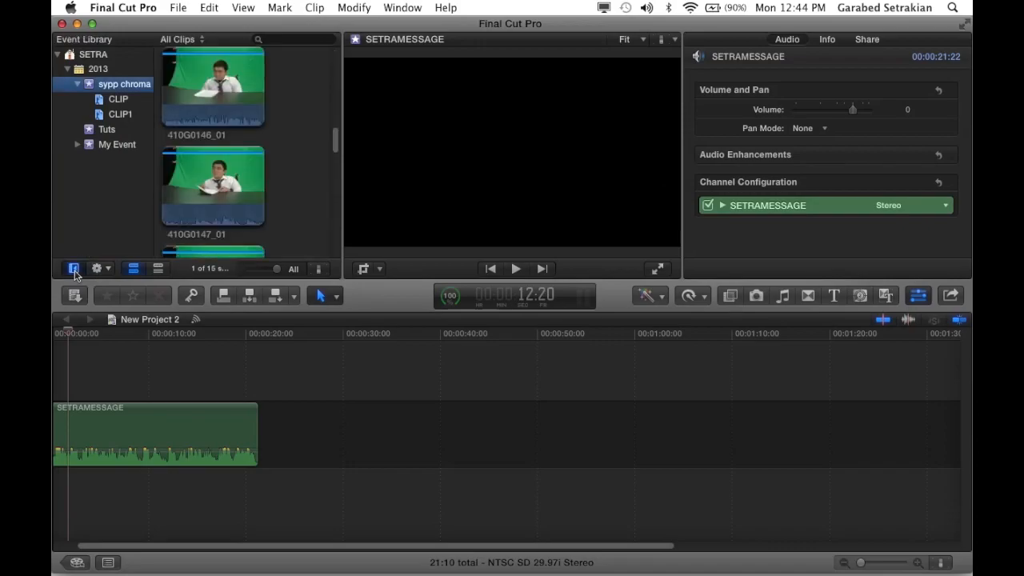
pyautogui.click(74, 269)
pyautogui.click(74, 269)
pyautogui.click(74, 269)
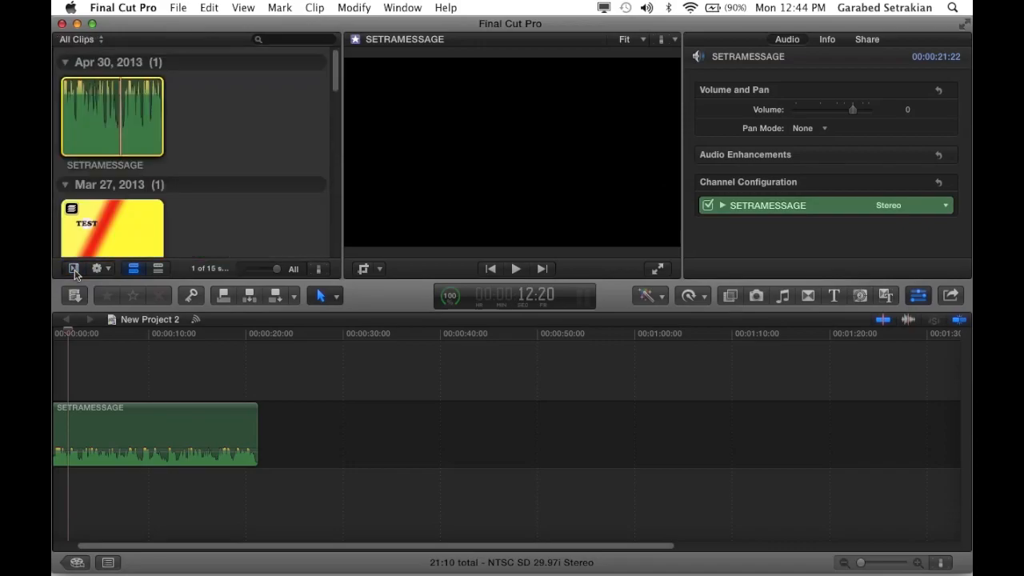
pyautogui.click(75, 270)
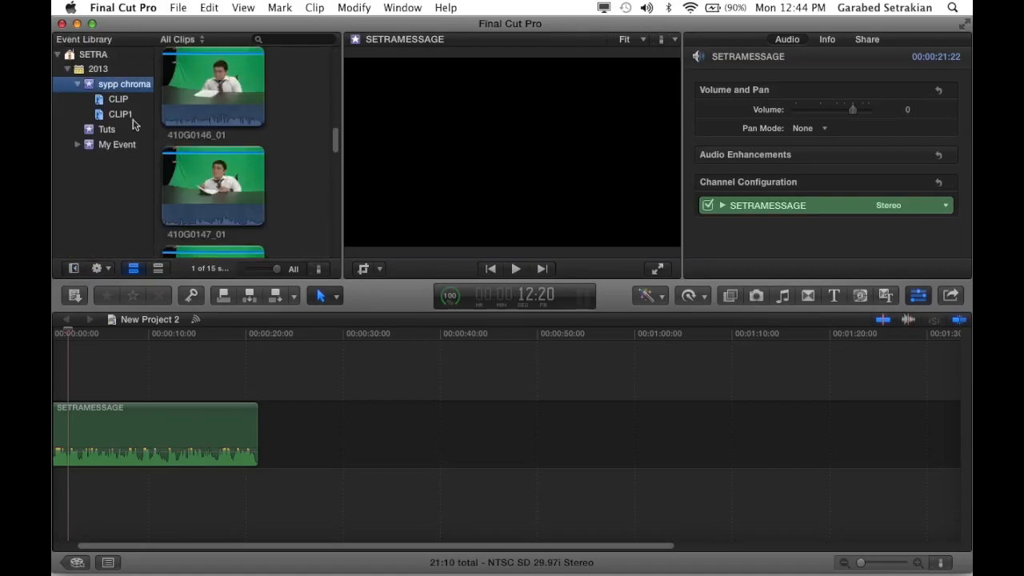
# Review the clip filter choices for the sypp chroma event and choose All Clips.
pyautogui.click(109, 83)
pyautogui.click(93, 88)
pyautogui.click(202, 40)
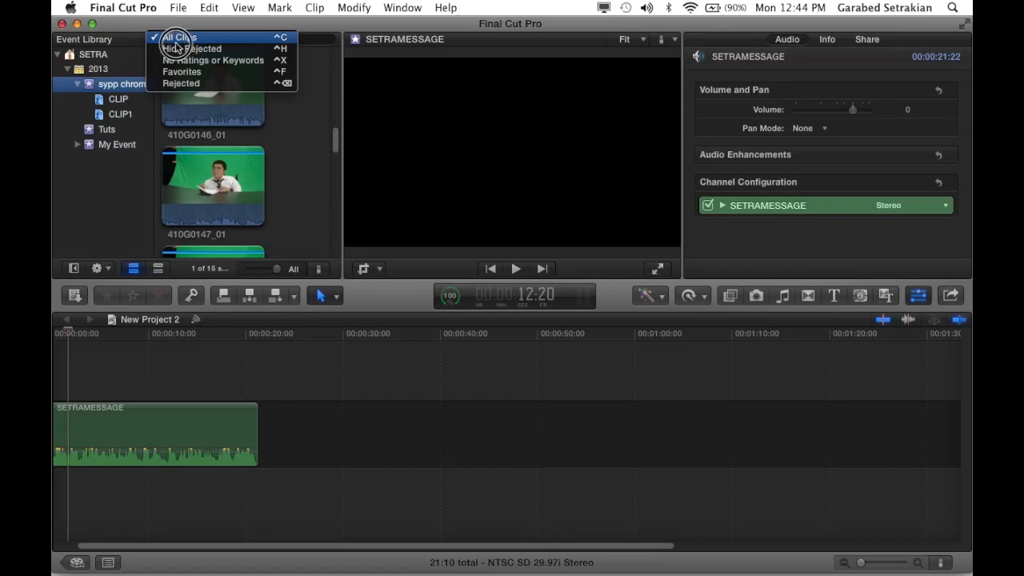
pyautogui.click(184, 42)
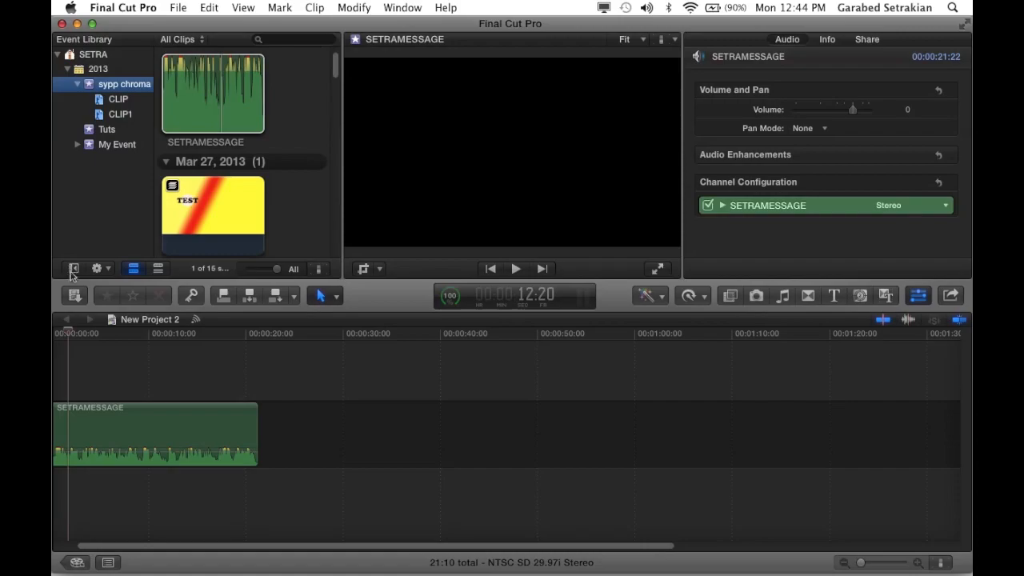
# Show the sypp chroma clips in list view and preview HEY.psd and the first clip dated Mar 26, 2013.
pyautogui.click(158, 270)
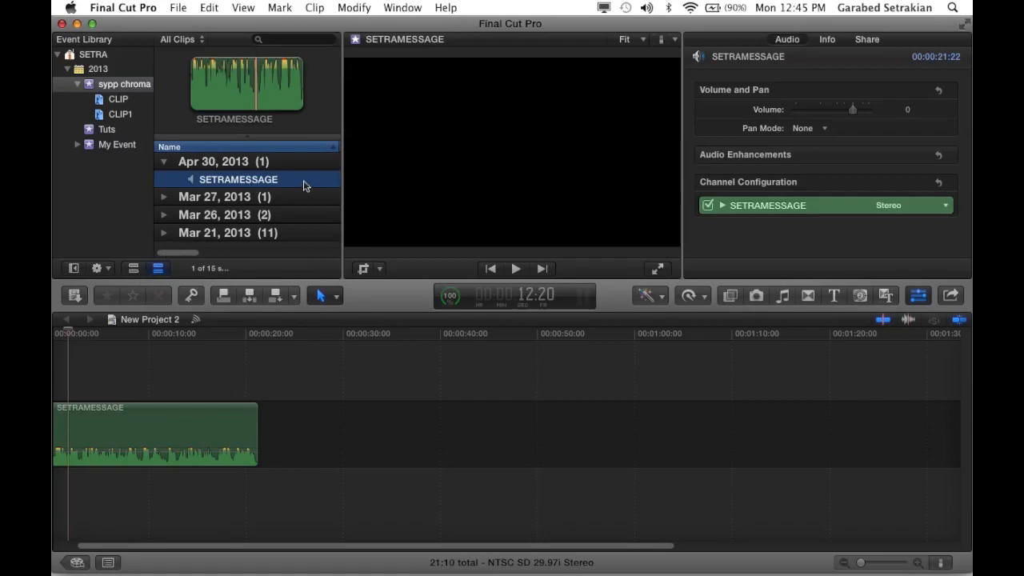
pyautogui.click(164, 197)
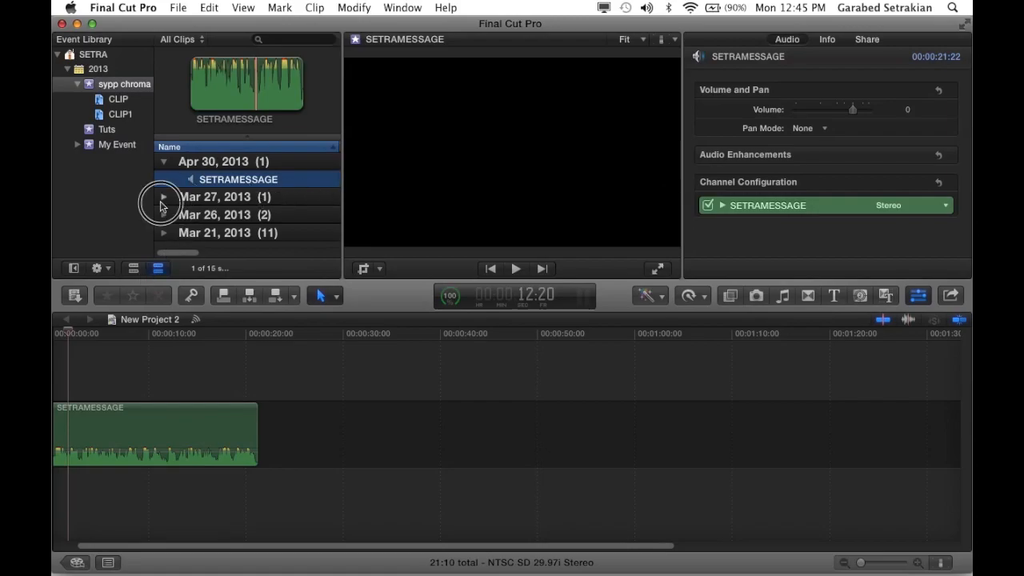
pyautogui.click(190, 216)
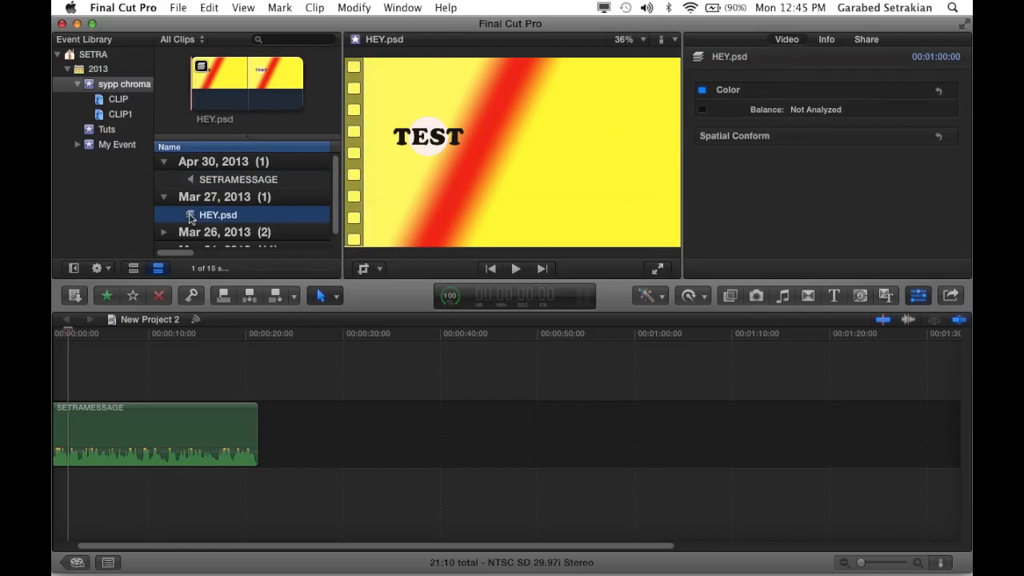
pyautogui.click(164, 234)
pyautogui.scroll(-2, 216, 224)
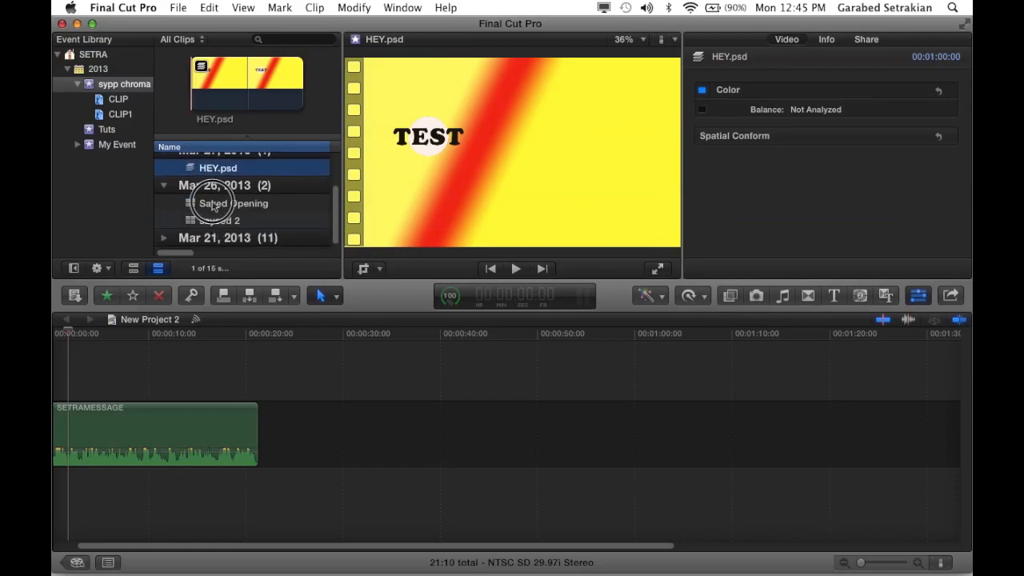
pyautogui.click(214, 204)
pyautogui.scroll(3, 213, 204)
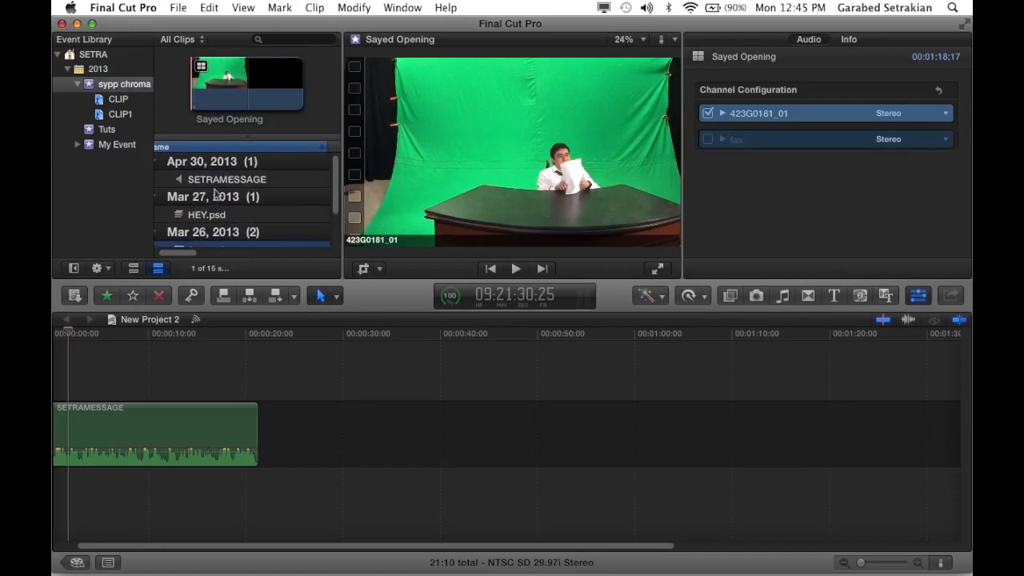
pyautogui.scroll(-3, 236, 212)
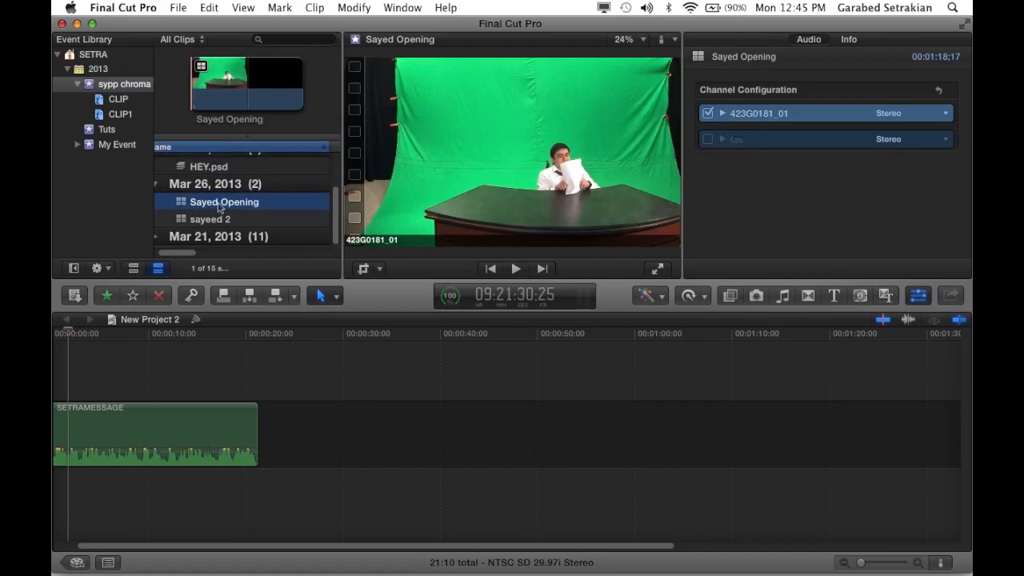
pyautogui.scroll(2, 226, 232)
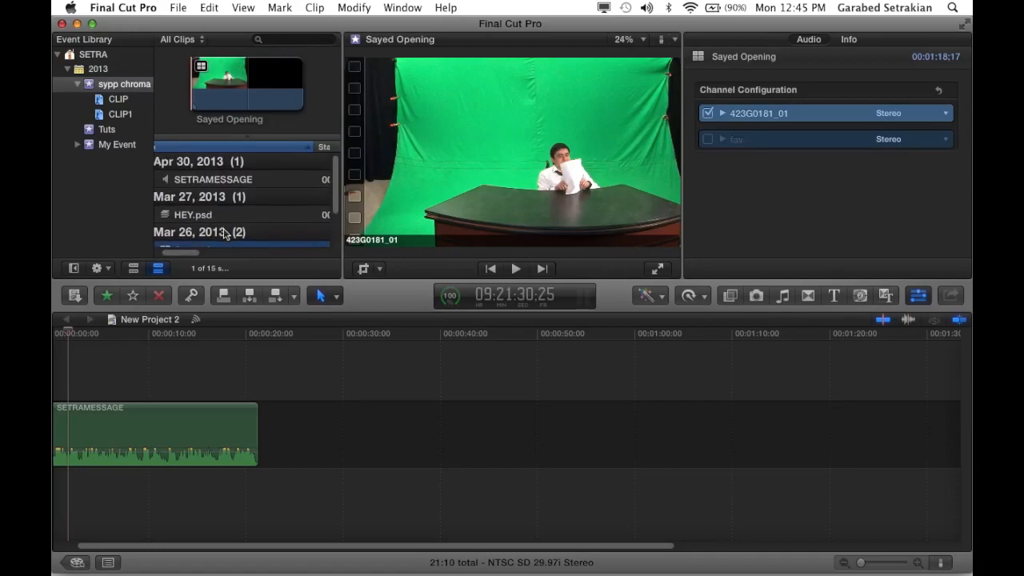
# Select My Event and display its clips in filmstrip view.
pyautogui.click(92, 146)
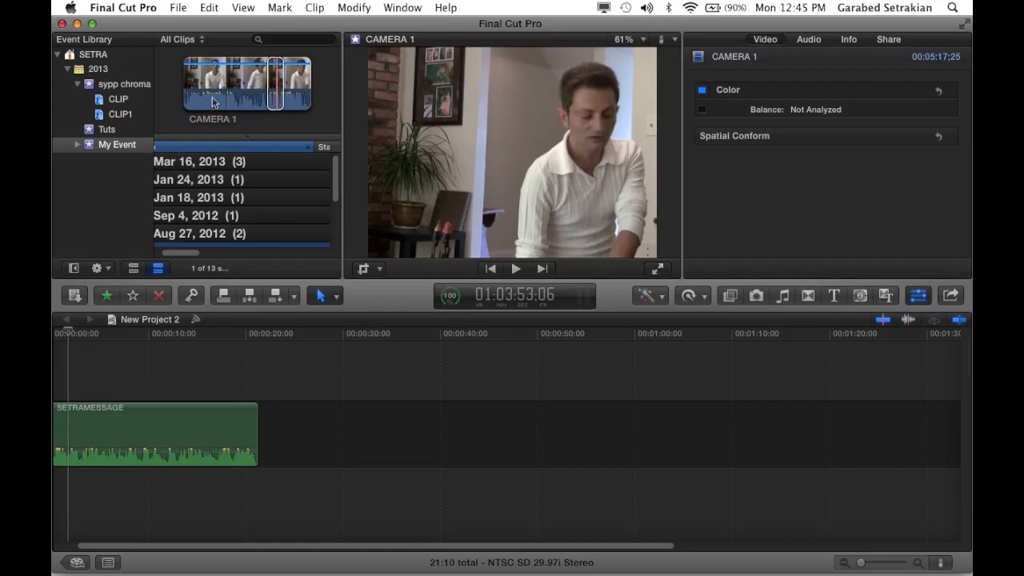
pyautogui.click(134, 269)
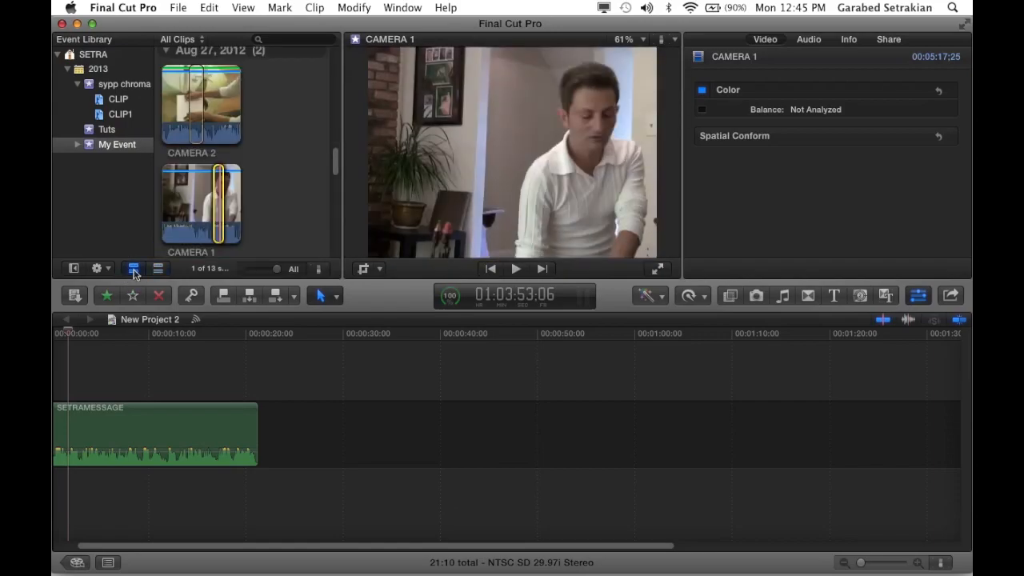
pyautogui.moveTo(336, 164); pyautogui.dragTo(335, 122)
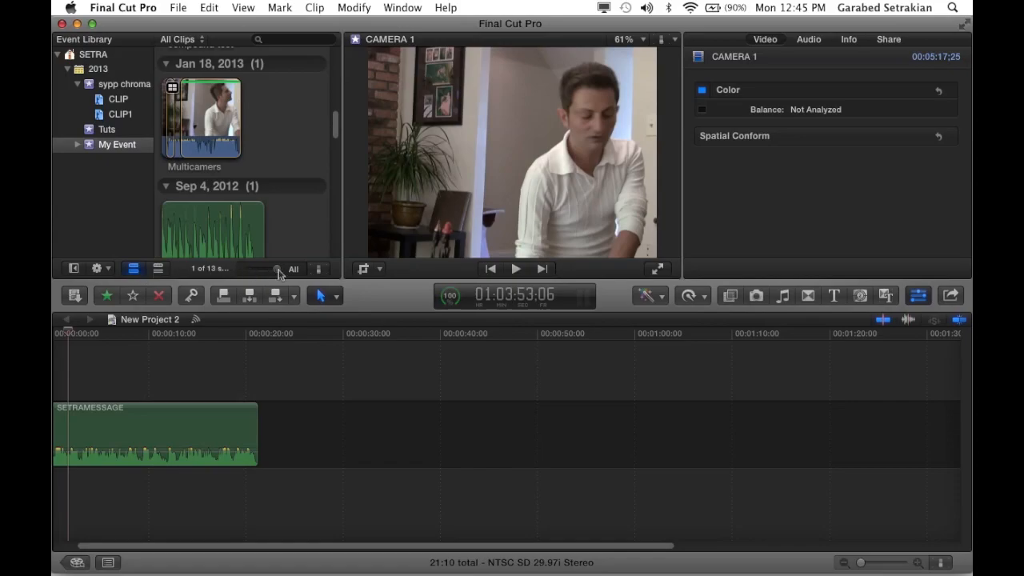
# Expand the filmstrips to 1s per thumbnail, then restore the duration setting to All.
pyautogui.moveTo(280, 277); pyautogui.dragTo(251, 276)
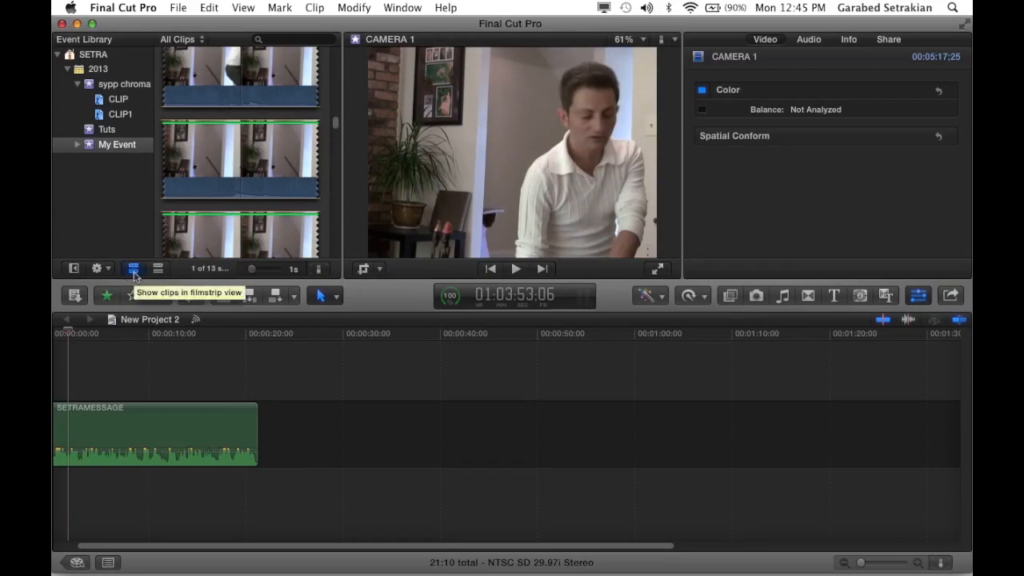
pyautogui.moveTo(254, 277); pyautogui.dragTo(303, 276)
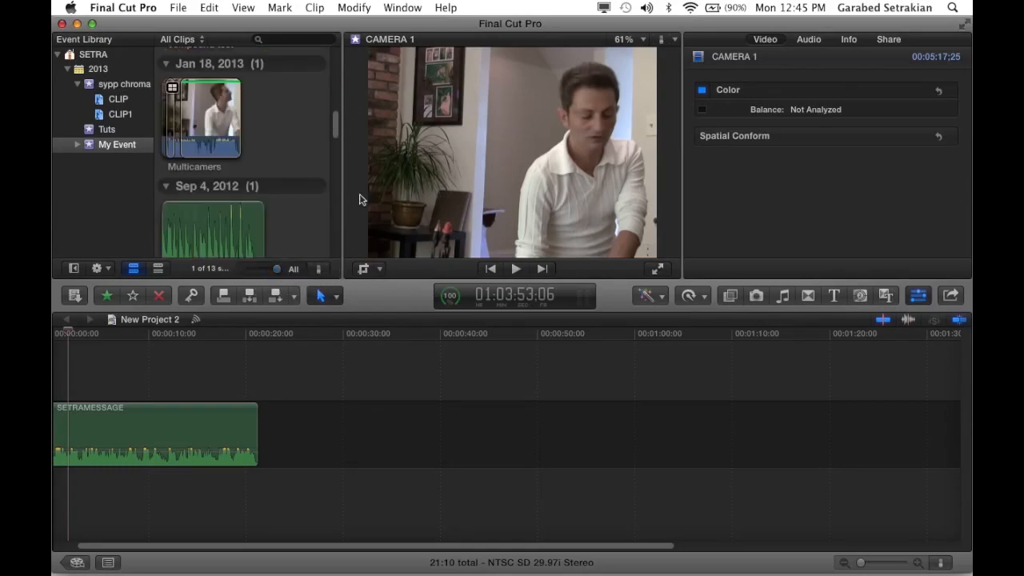
pyautogui.moveTo(334, 132); pyautogui.dragTo(336, 170)
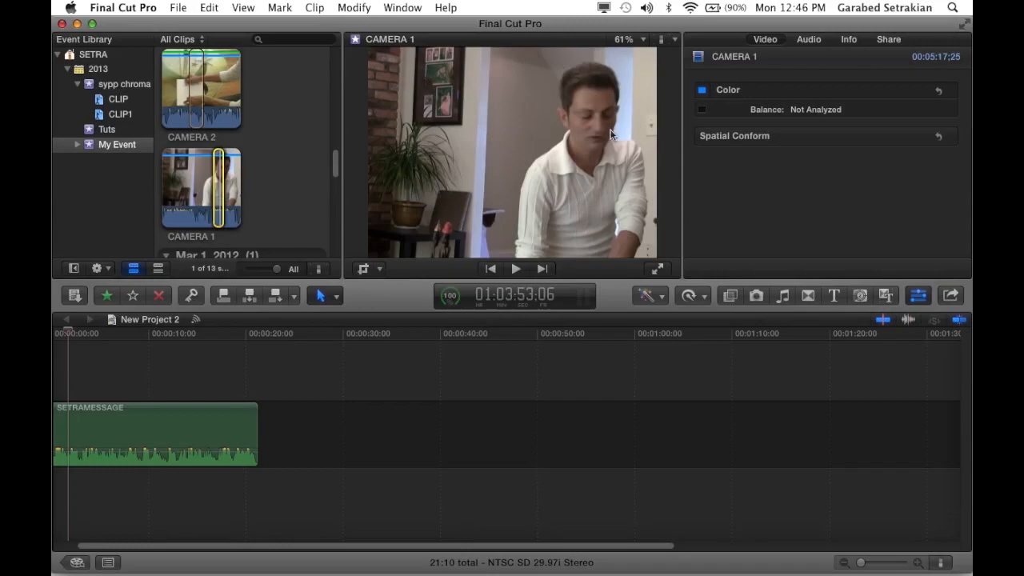
# Enlarge the CAMERA 1 image in the viewer to 200%, inspect different areas of it and return to Fit.
pyautogui.click(645, 40)
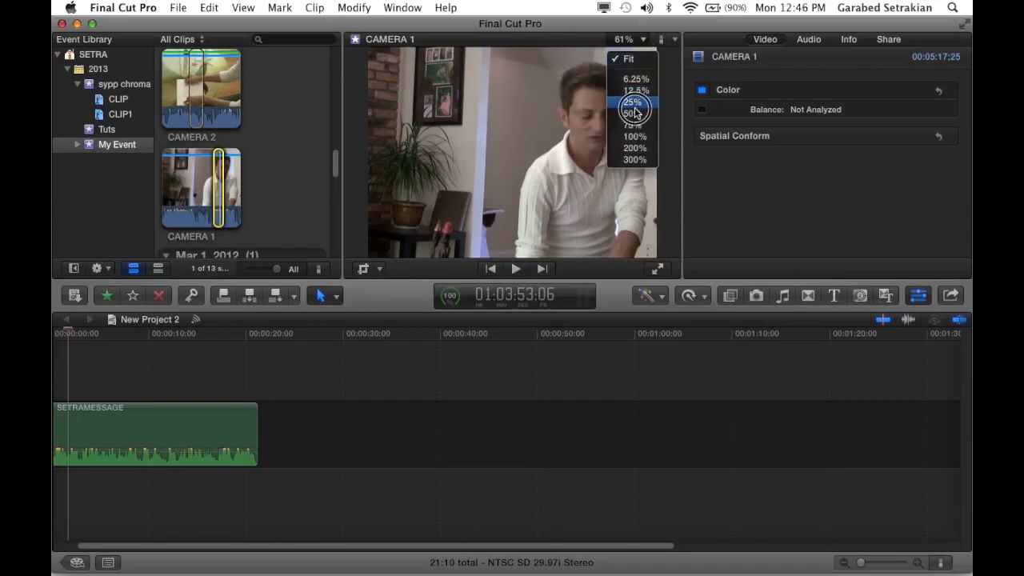
pyautogui.click(632, 150)
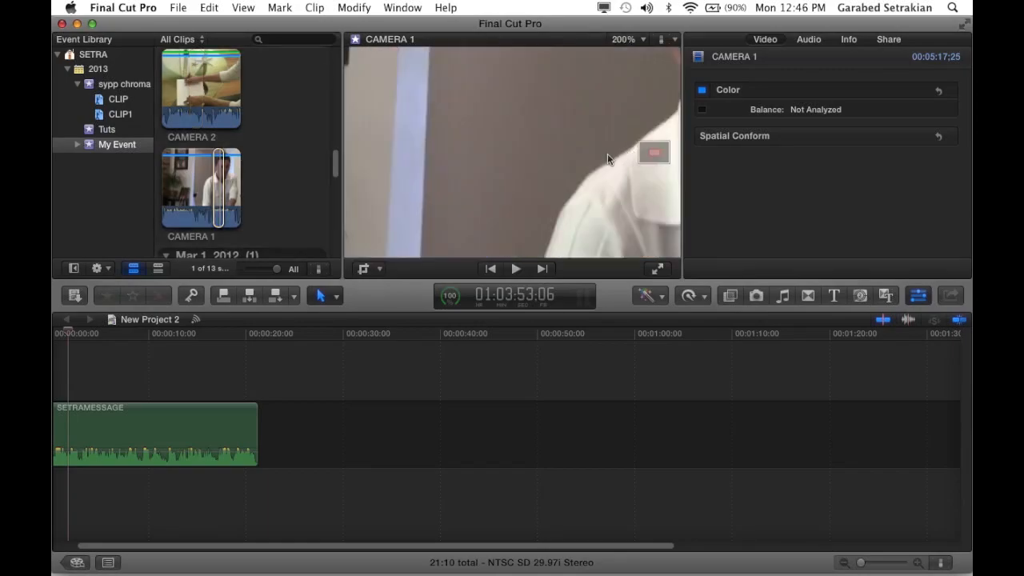
pyautogui.click(644, 42)
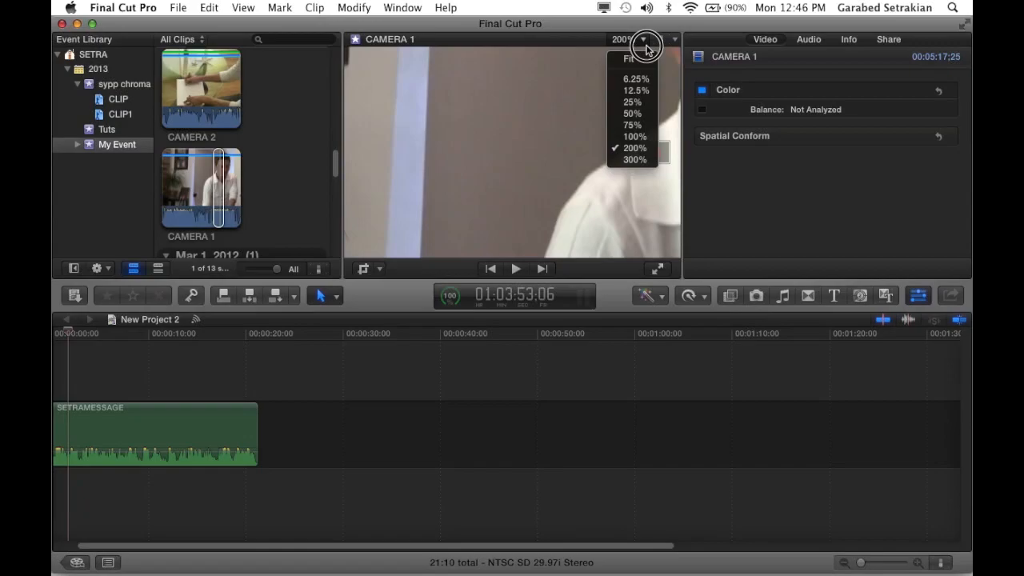
pyautogui.click(640, 148)
pyautogui.moveTo(663, 152)
pyautogui.mouseDown()
pyautogui.moveTo(653, 147)
pyautogui.moveTo(663, 144)
pyautogui.moveTo(658, 178)
pyautogui.moveTo(636, 173)
pyautogui.moveTo(633, 147)
pyautogui.moveTo(670, 125)
pyautogui.moveTo(665, 153)
pyautogui.moveTo(652, 157)
pyautogui.mouseUp()
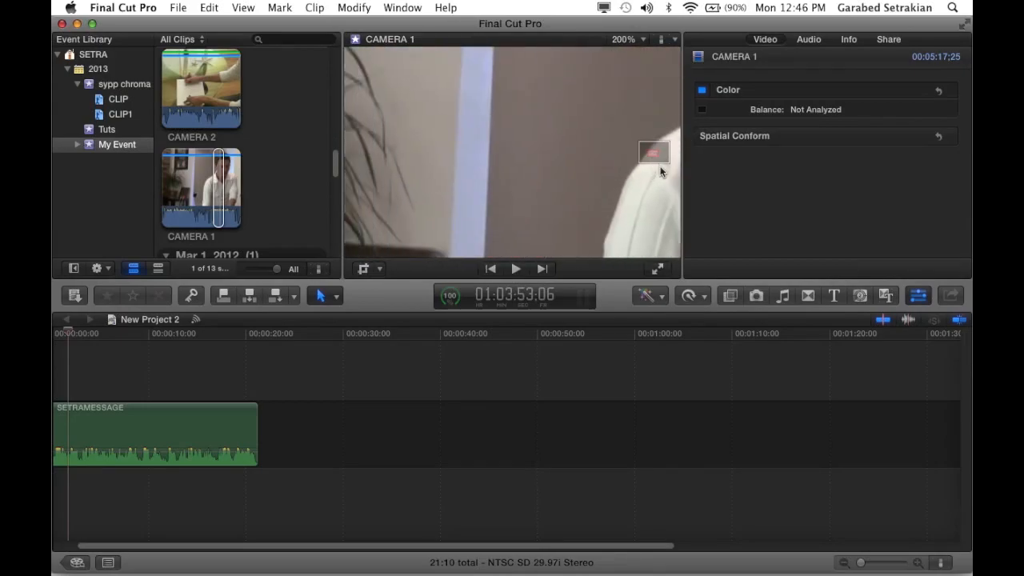
pyautogui.moveTo(654, 155)
pyautogui.mouseDown()
pyautogui.moveTo(649, 147)
pyautogui.moveTo(663, 149)
pyautogui.moveTo(652, 152)
pyautogui.mouseUp()
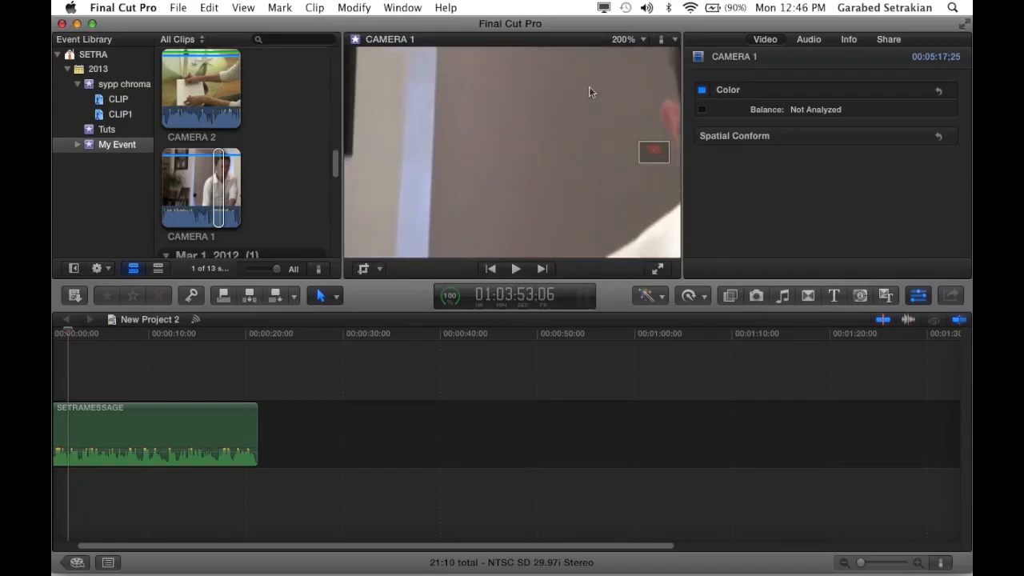
pyautogui.click(633, 41)
pyautogui.click(630, 60)
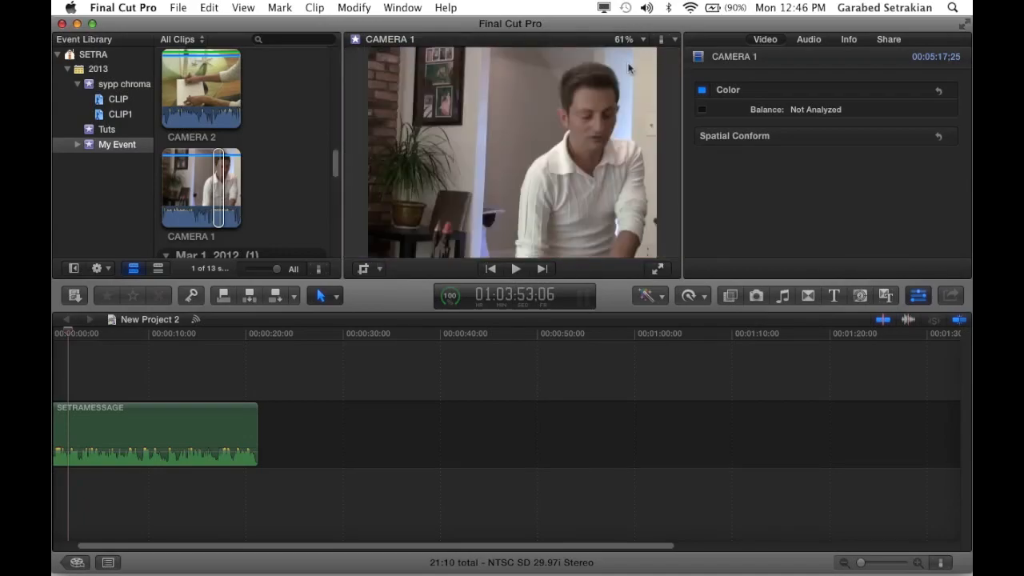
pyautogui.click(380, 270)
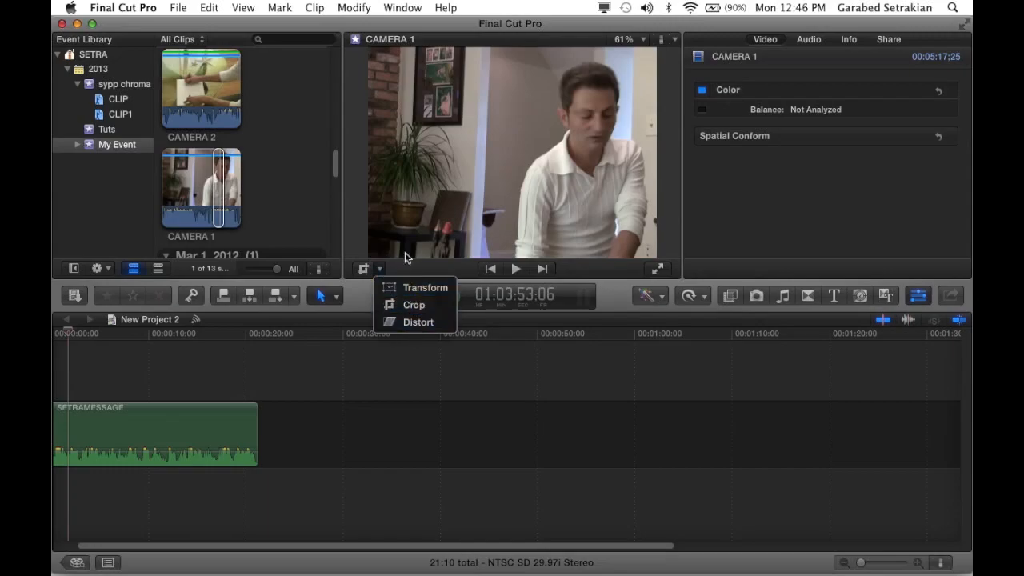
pyautogui.click(540, 190)
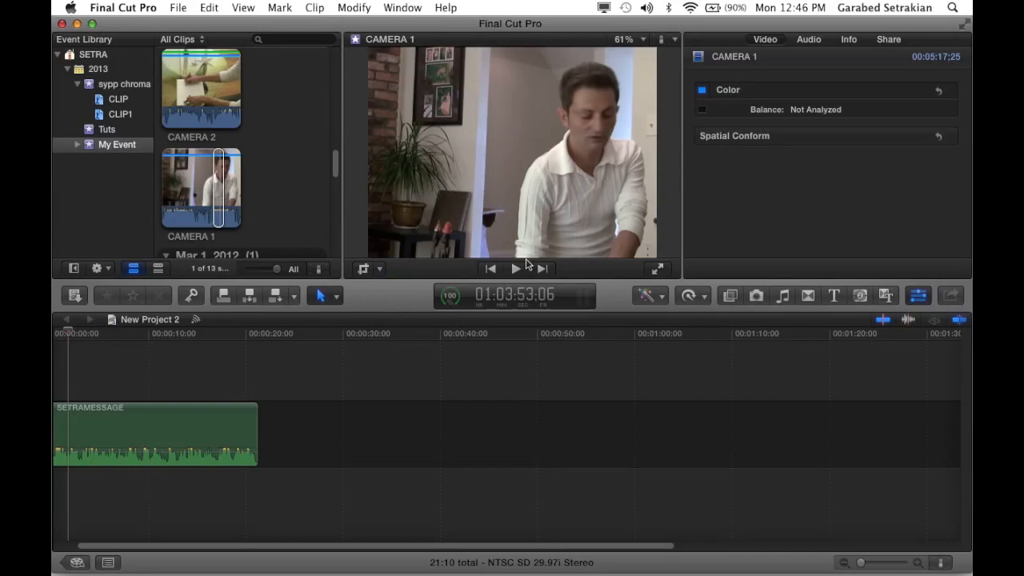
# Play the CAMERA 1 clip in full screen twice, leaving full screen and pausing playback each time.
pyautogui.click(657, 269)
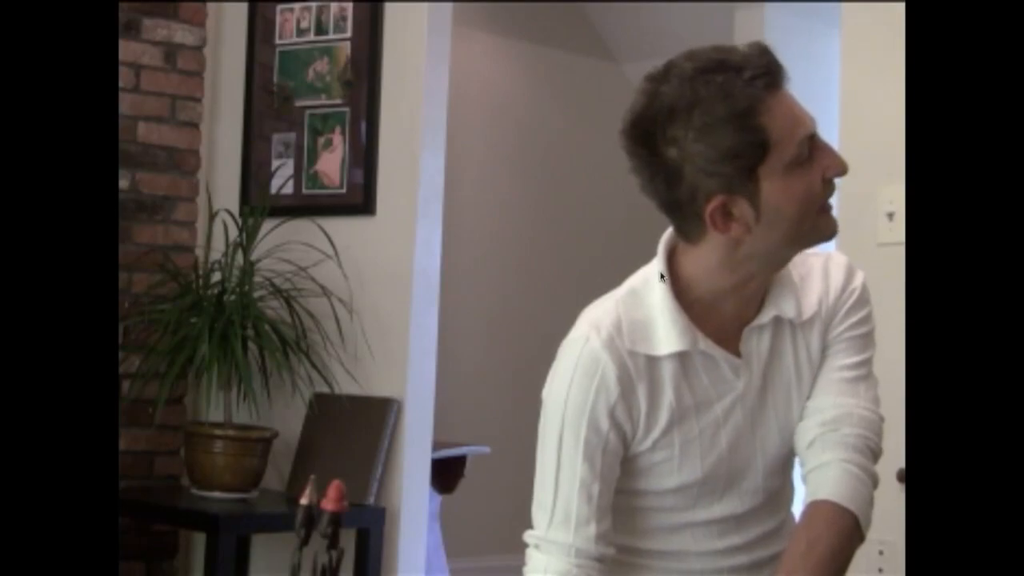
pyautogui.press('Escape')
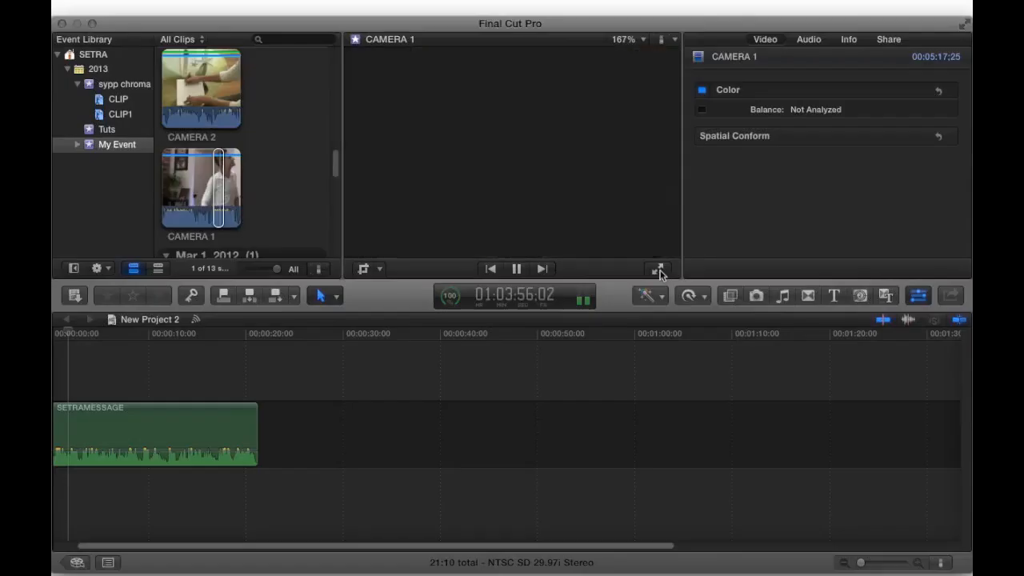
pyautogui.click(517, 269)
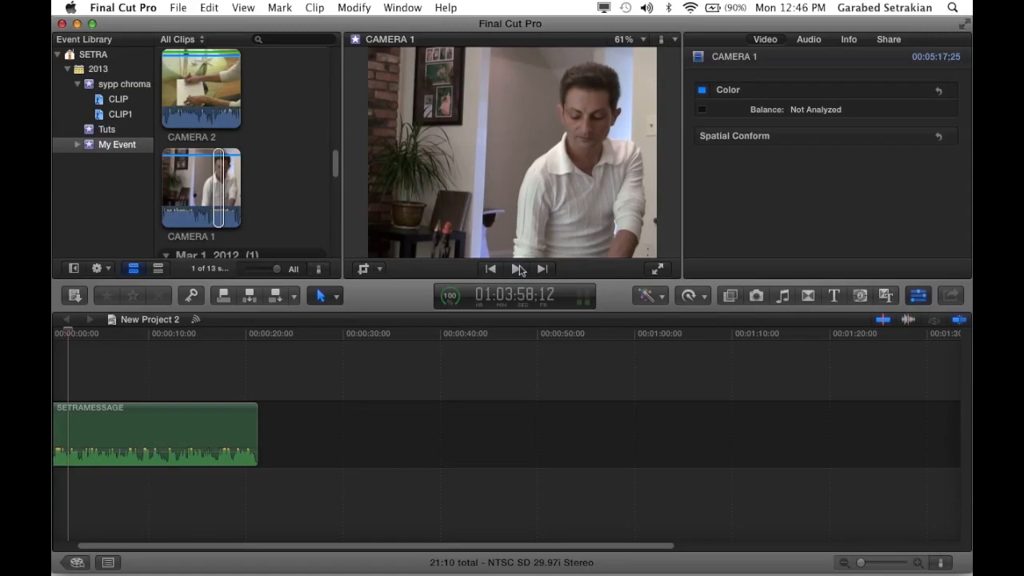
pyautogui.click(661, 273)
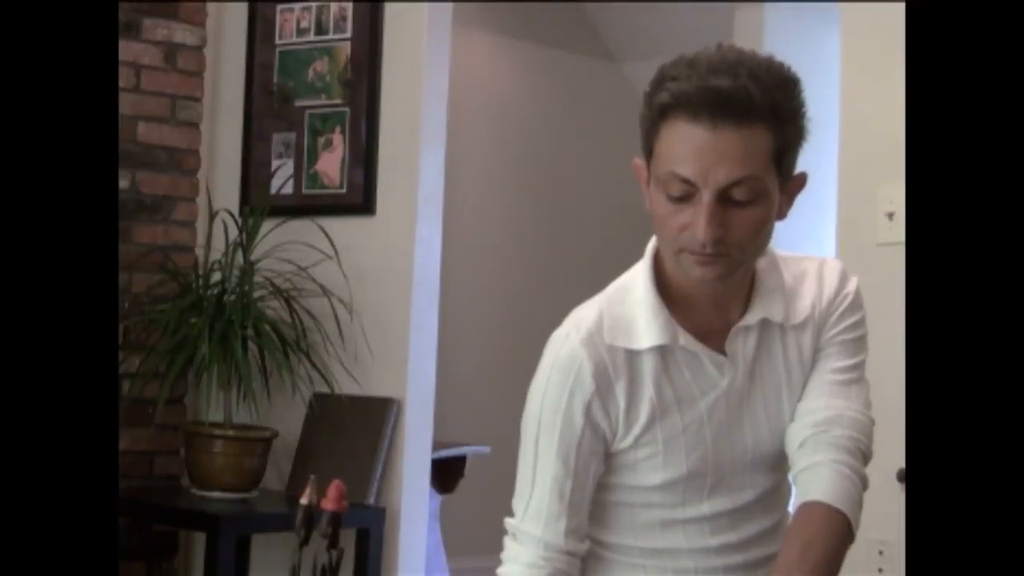
pyautogui.press('Escape')
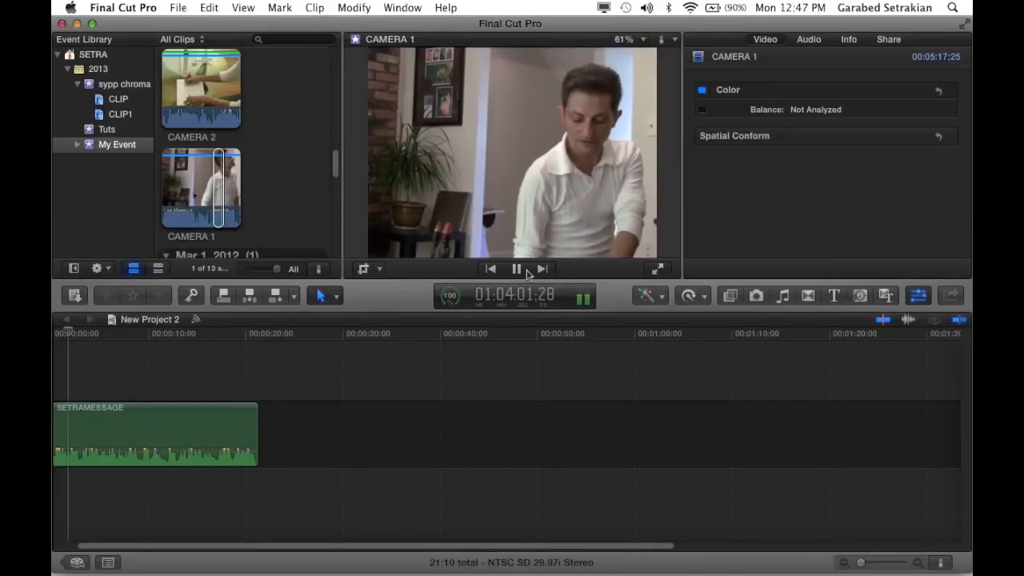
pyautogui.click(517, 270)
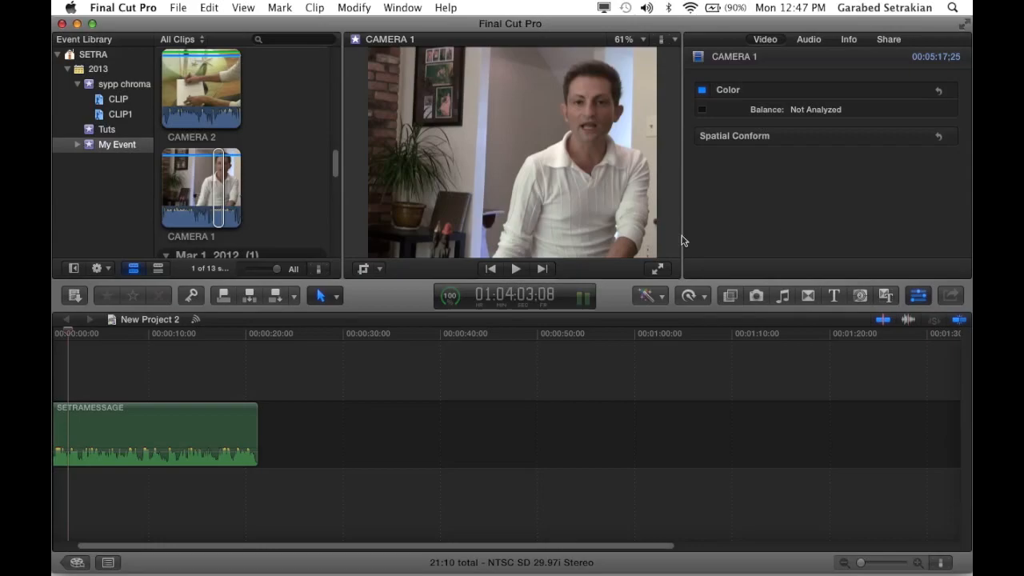
# Hide and show the Inspector several times, leaving it displayed.
pyautogui.click(919, 296)
pyautogui.click(917, 298)
pyautogui.click(917, 298)
pyautogui.click(917, 298)
pyautogui.click(925, 302)
pyautogui.click(924, 302)
# View the Inspector settings of the SETRAMESSAGE timeline clip and the CAMERA 2 browser clip, ending back on the timeline clip.
pyautogui.click(174, 419)
pyautogui.click(174, 422)
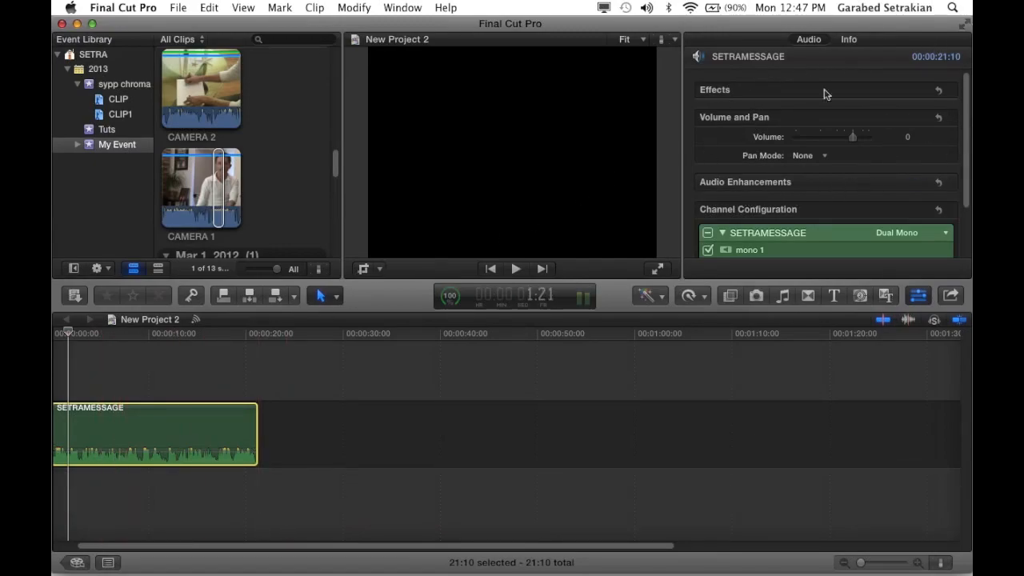
pyautogui.click(220, 95)
pyautogui.click(220, 95)
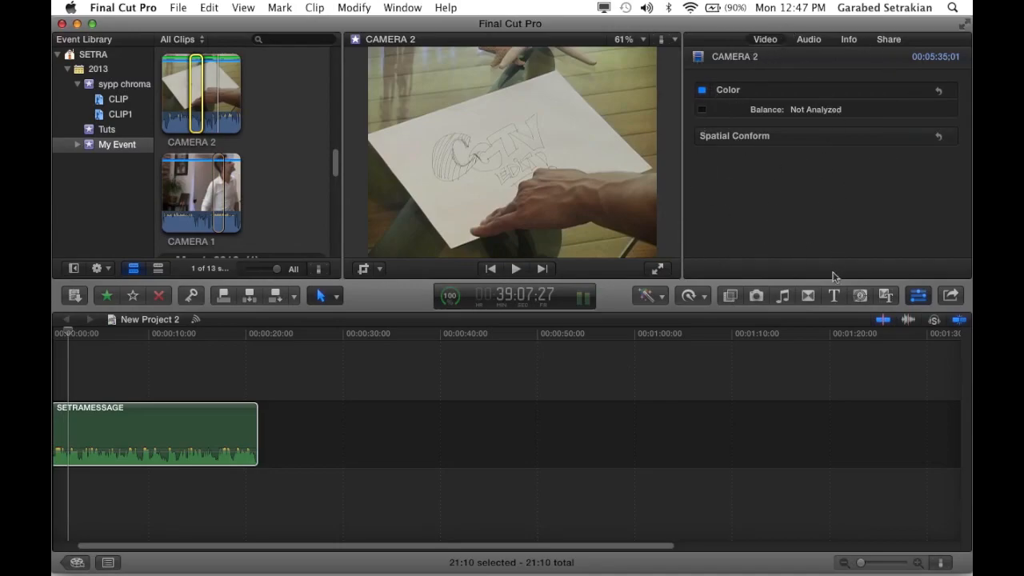
pyautogui.click(757, 432)
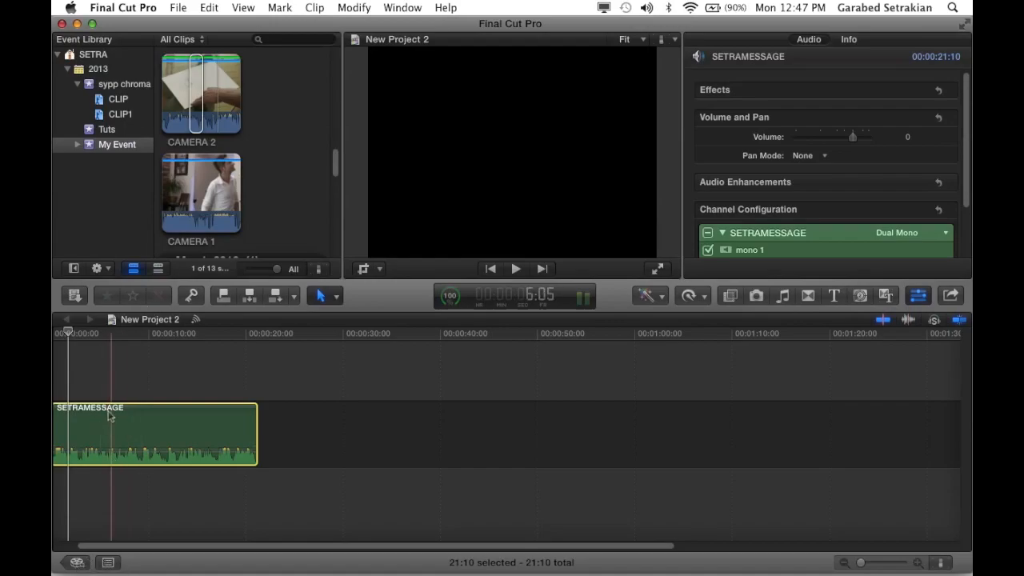
# Display the Project Library, view the properties of the starcab project and show that project in the timeline.
pyautogui.click(77, 563)
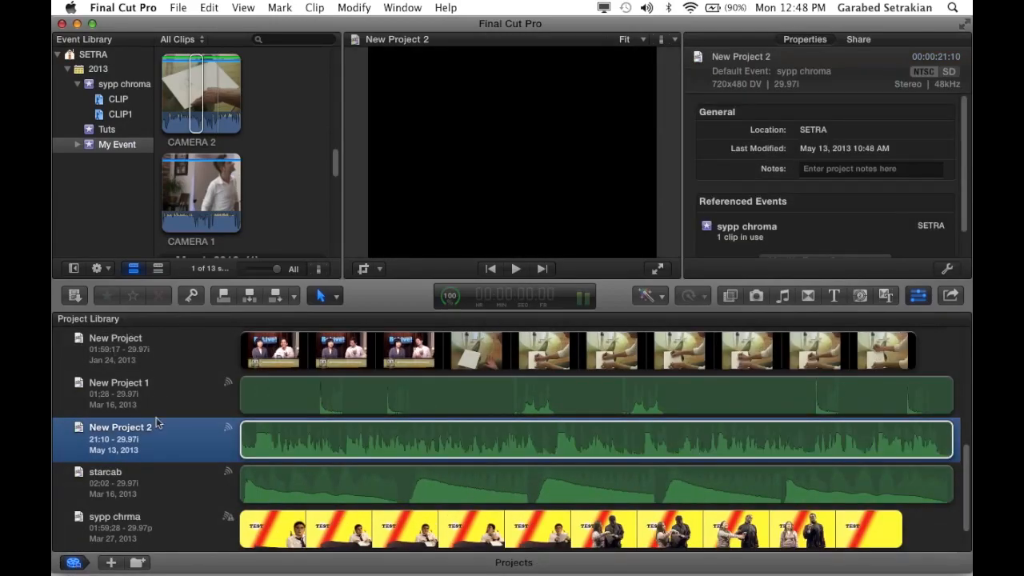
pyautogui.scroll(-3, 164, 436)
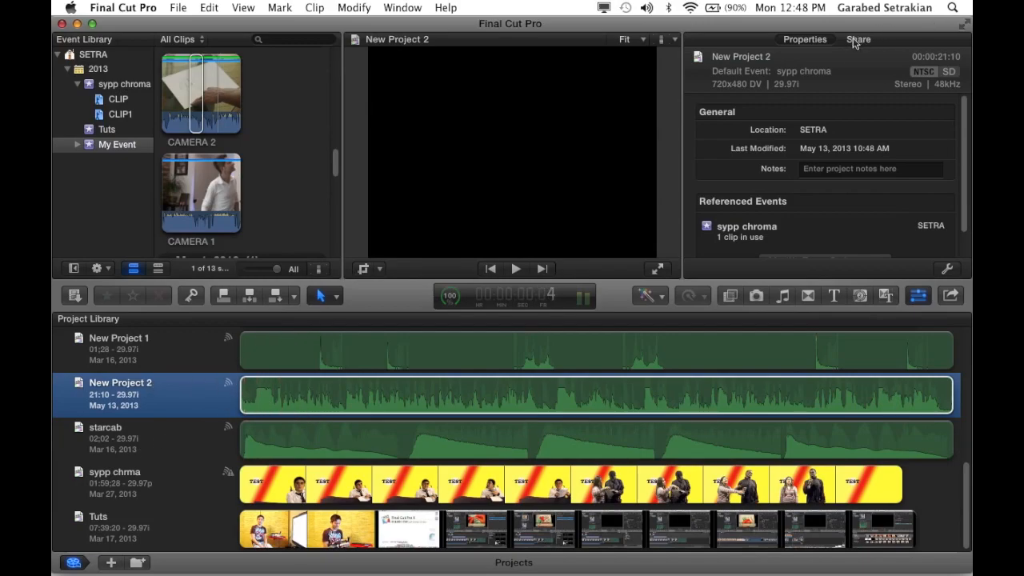
pyautogui.click(102, 442)
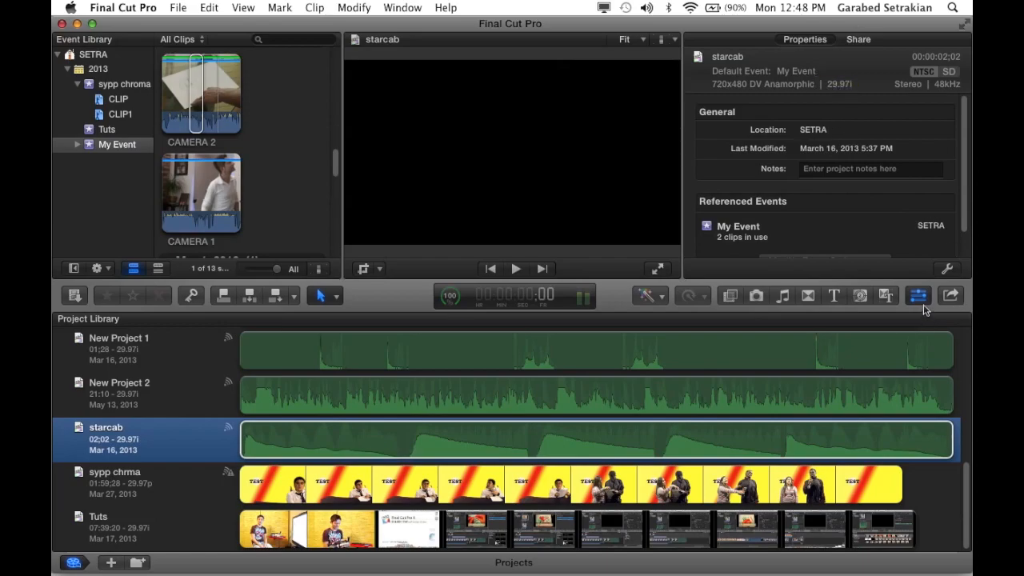
pyautogui.click(73, 563)
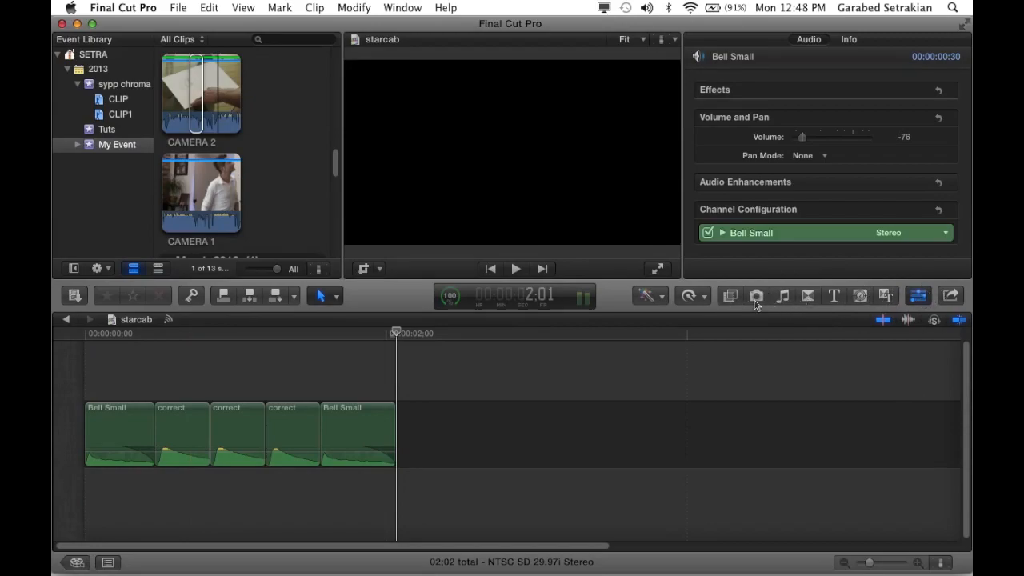
# Look through the Effects, Photos, Music and Sound, Transitions, Titles, Generators and Themes browsers in turn.
pyautogui.click(730, 298)
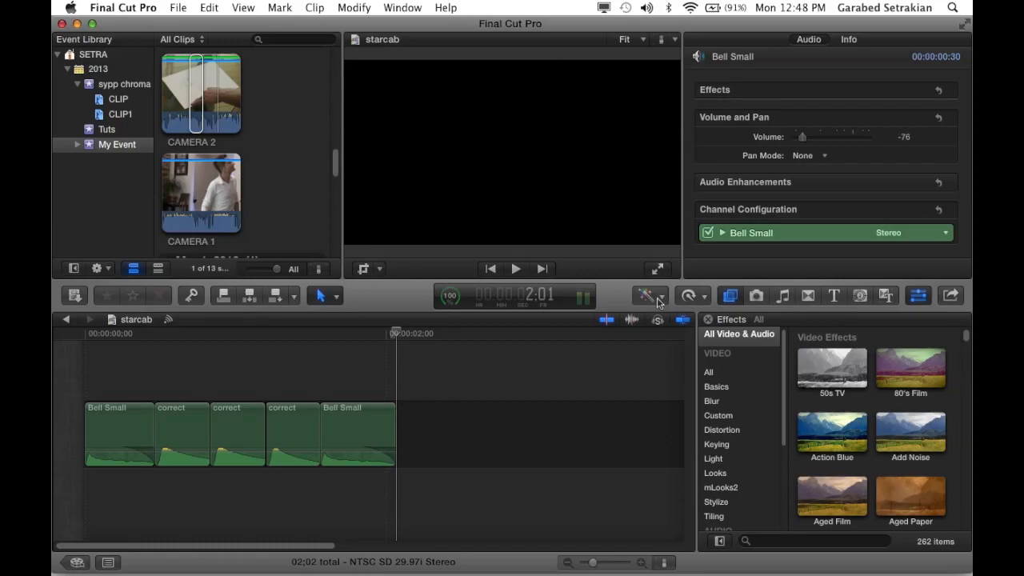
pyautogui.click(756, 296)
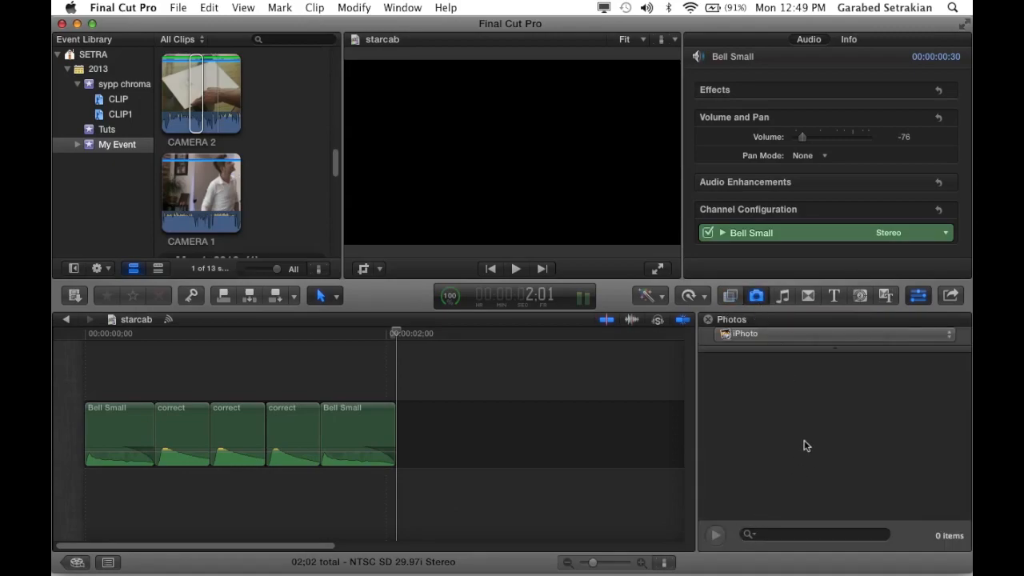
pyautogui.click(788, 301)
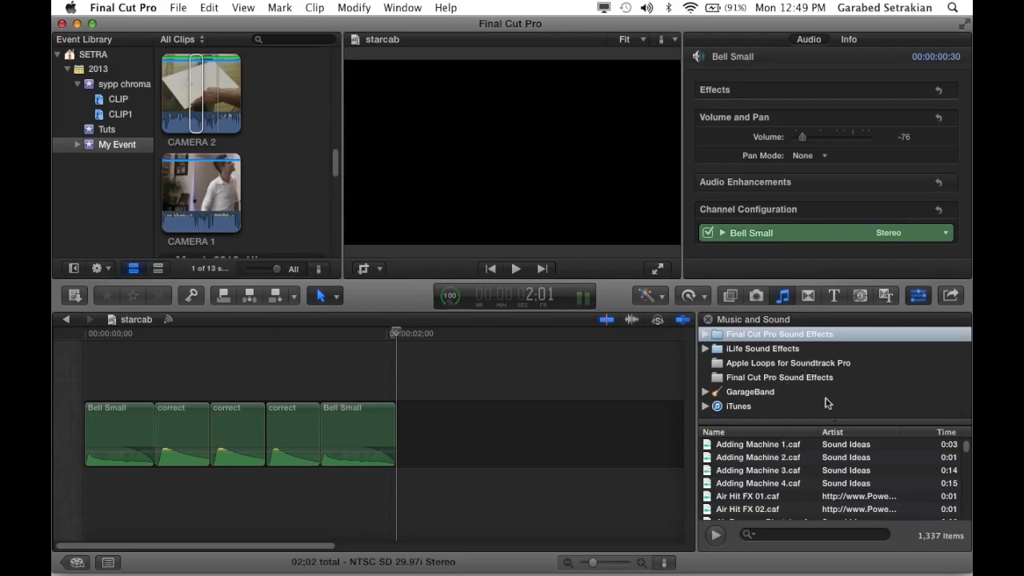
pyautogui.click(810, 296)
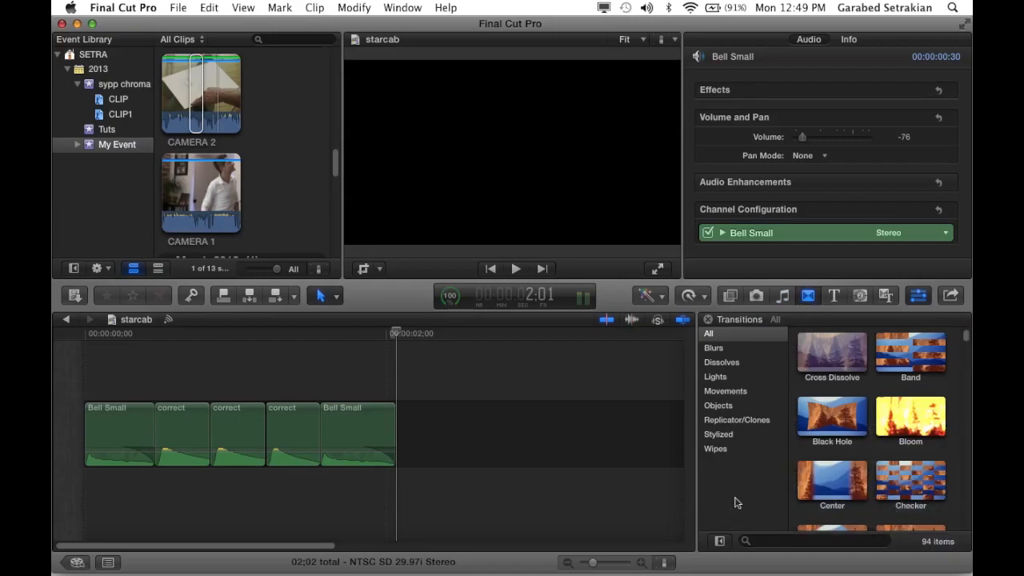
pyautogui.click(842, 297)
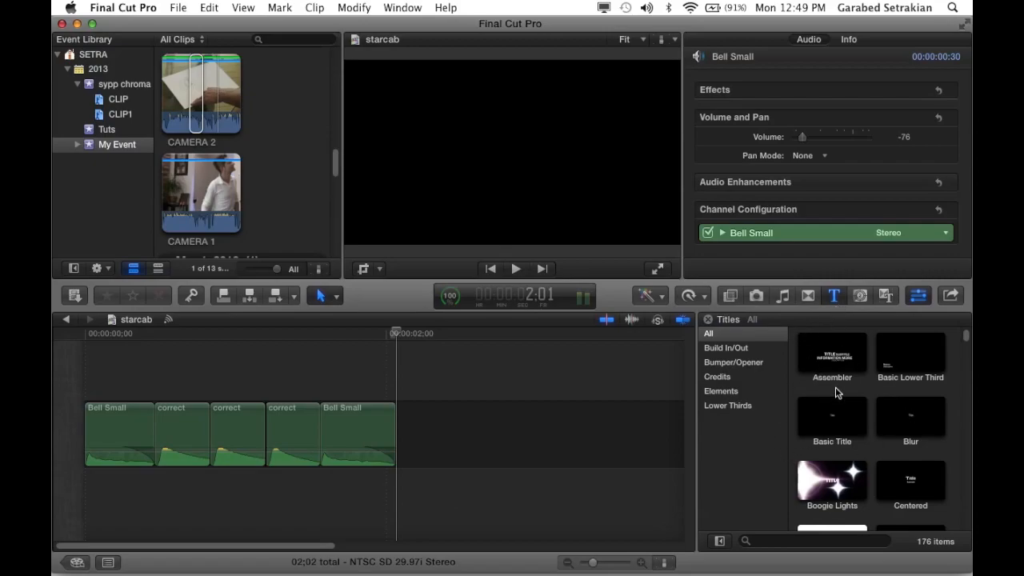
pyautogui.click(863, 296)
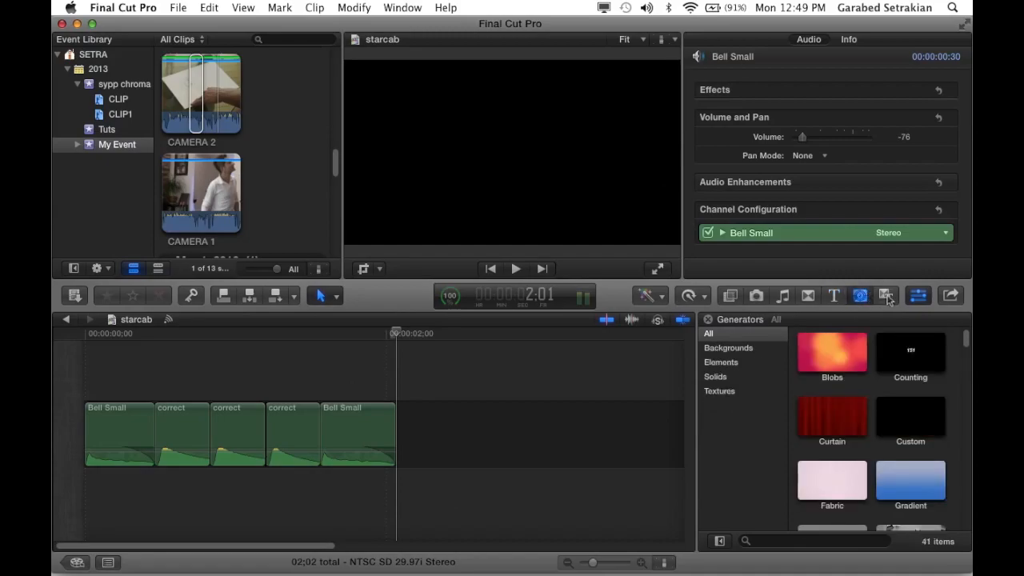
pyautogui.click(886, 296)
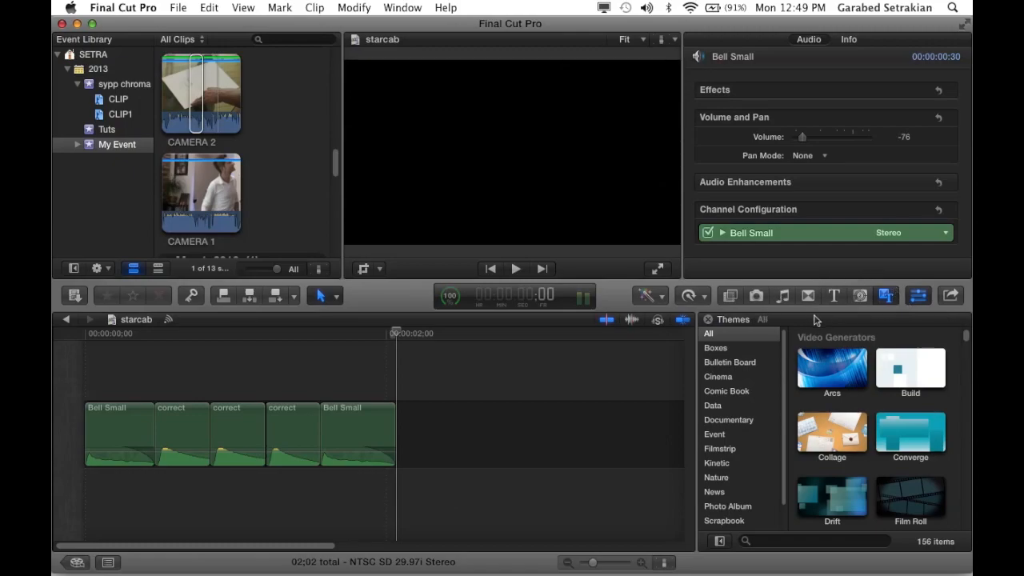
# Switch between the Effects and Photos browsers, and show and hide the Effects browser, leaving it closed.
pyautogui.click(728, 301)
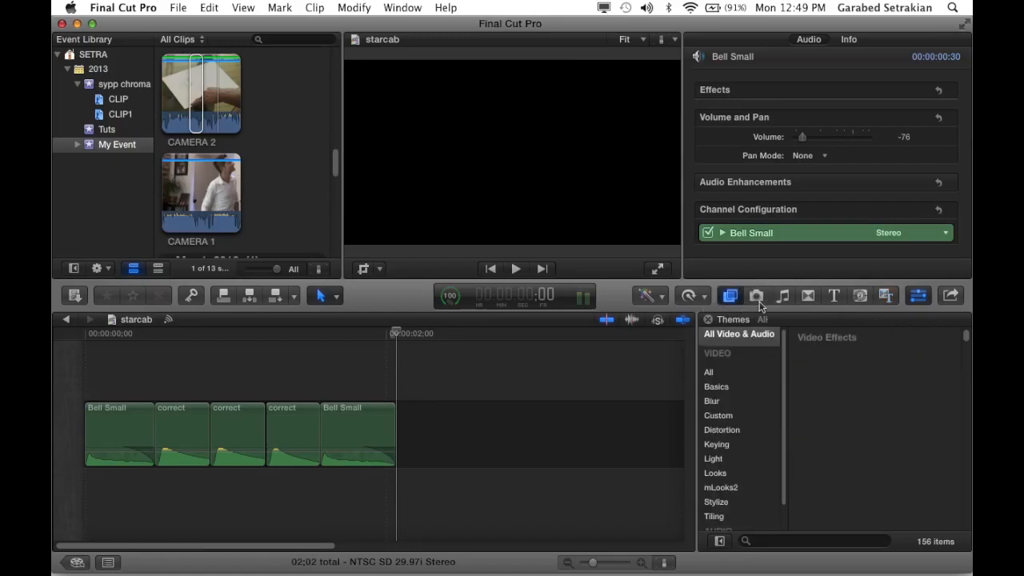
pyautogui.click(757, 298)
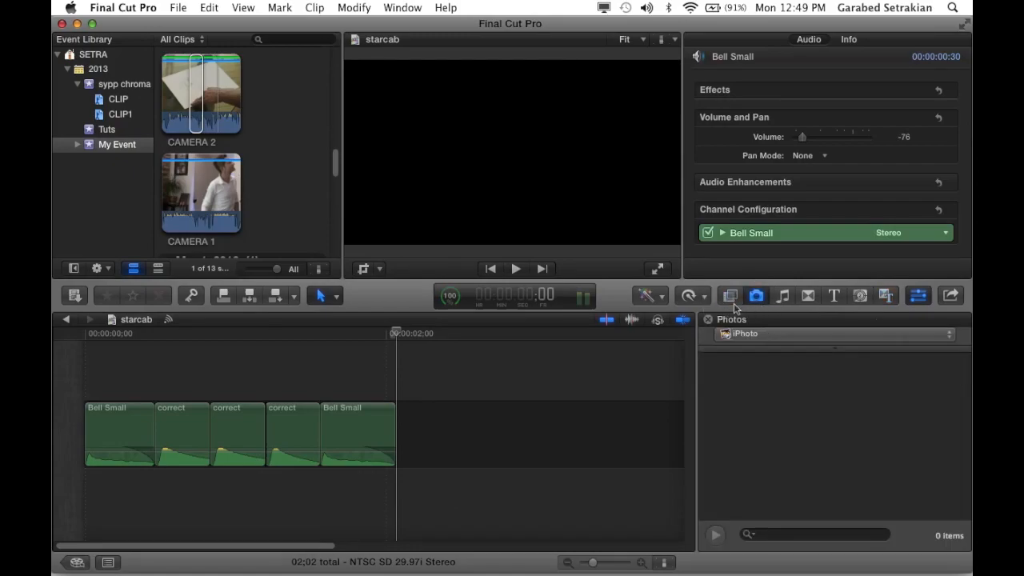
pyautogui.click(731, 304)
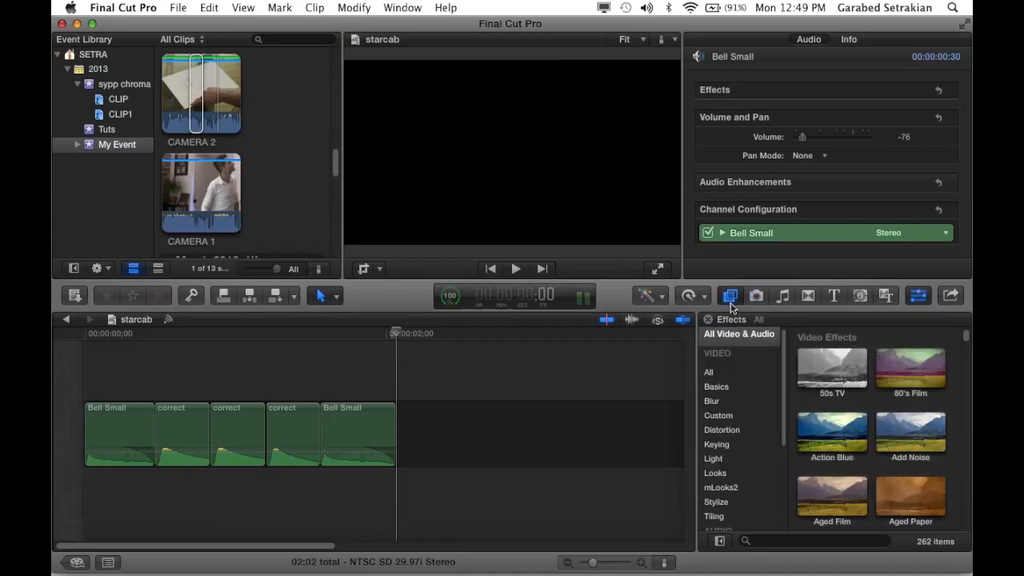
pyautogui.click(731, 302)
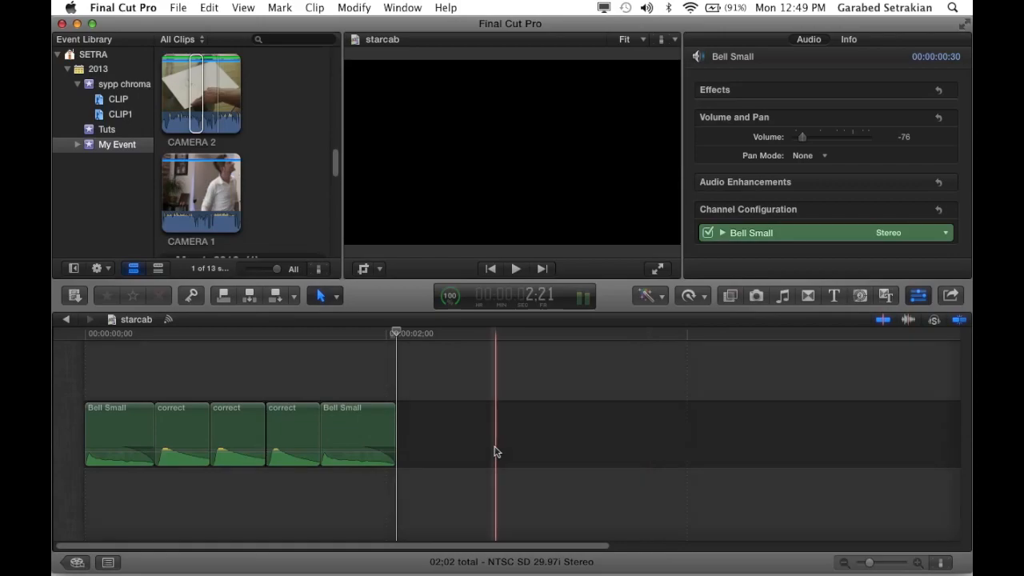
pyautogui.click(732, 300)
pyautogui.click(731, 299)
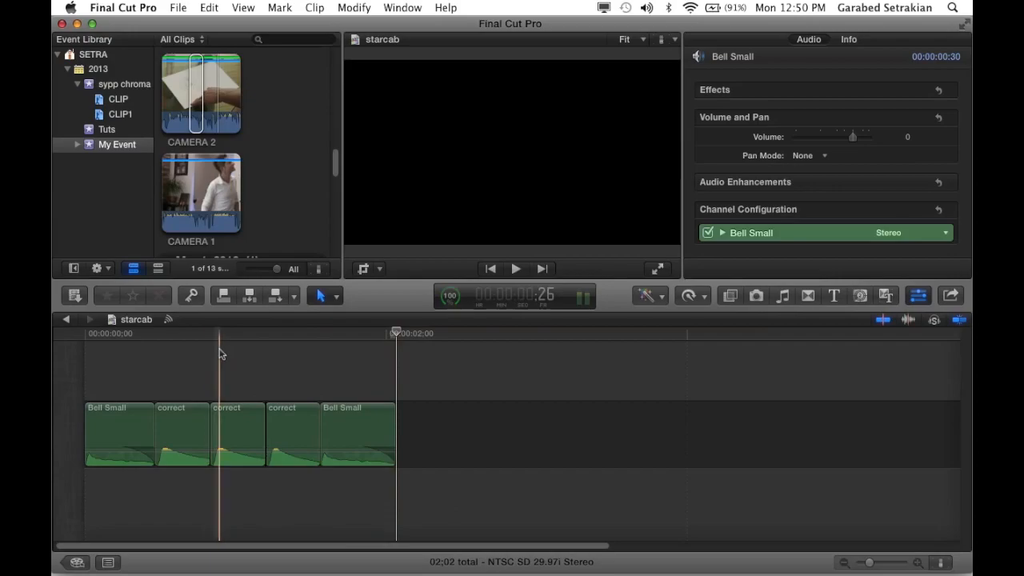
# Return to the Project Library, view the properties of the sypp chrma project and open it in the timeline.
pyautogui.click(153, 330)
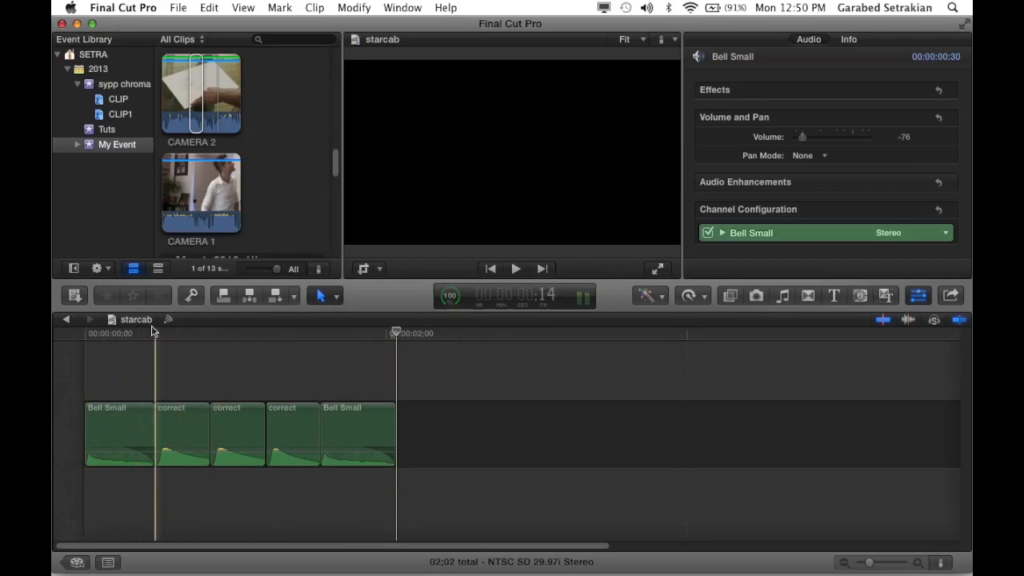
pyautogui.click(77, 563)
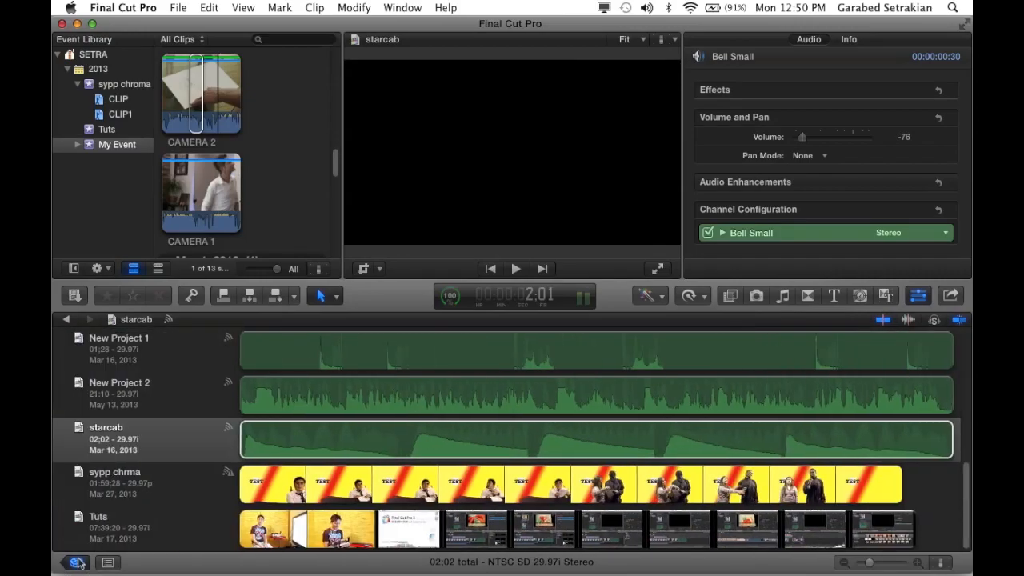
pyautogui.click(128, 481)
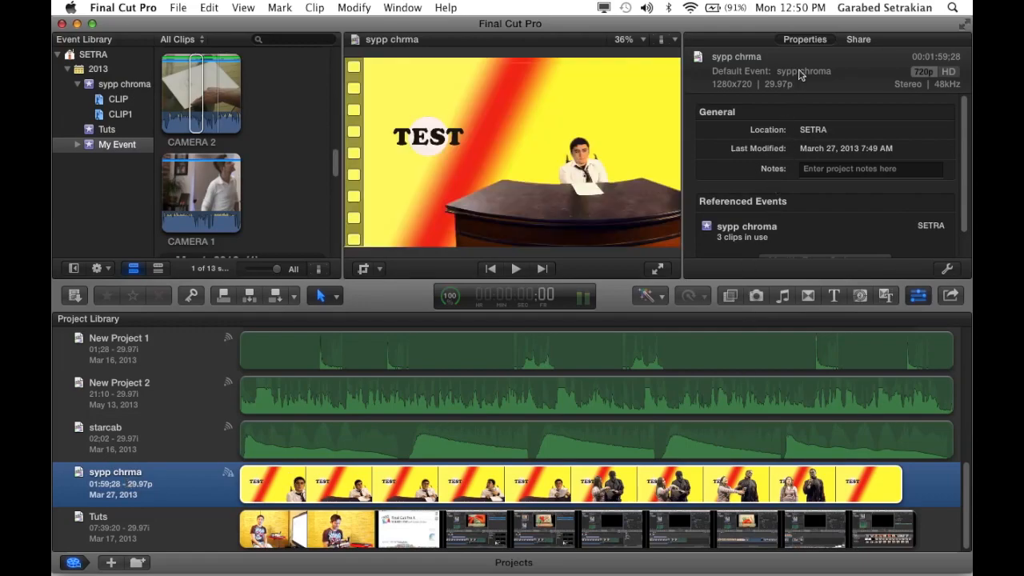
pyautogui.doubleClick(151, 471)
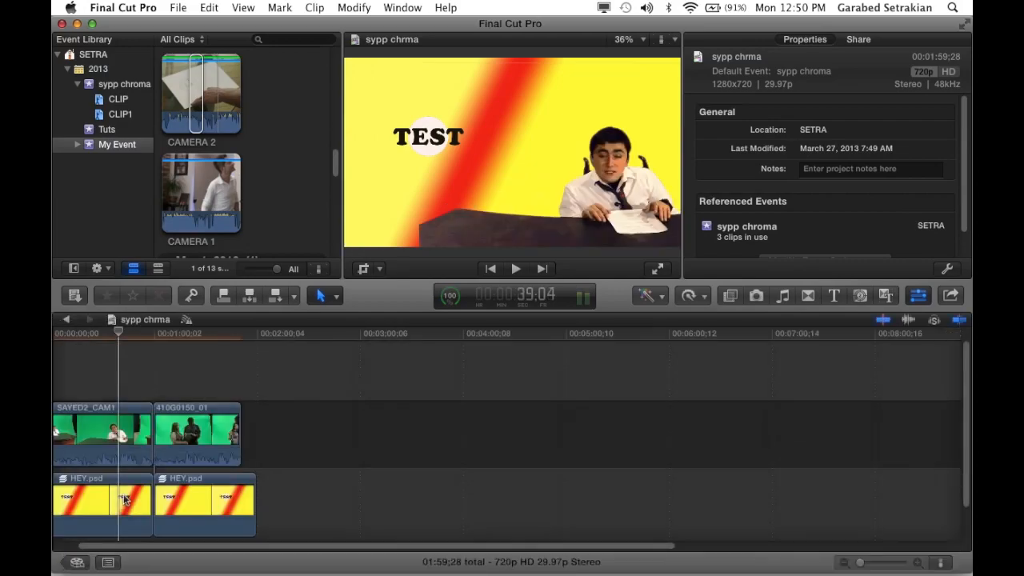
# Move the timeline playhead to about 1:15:03, over the 410G0150_01 clip.
pyautogui.moveTo(130, 547); pyautogui.dragTo(85, 544)
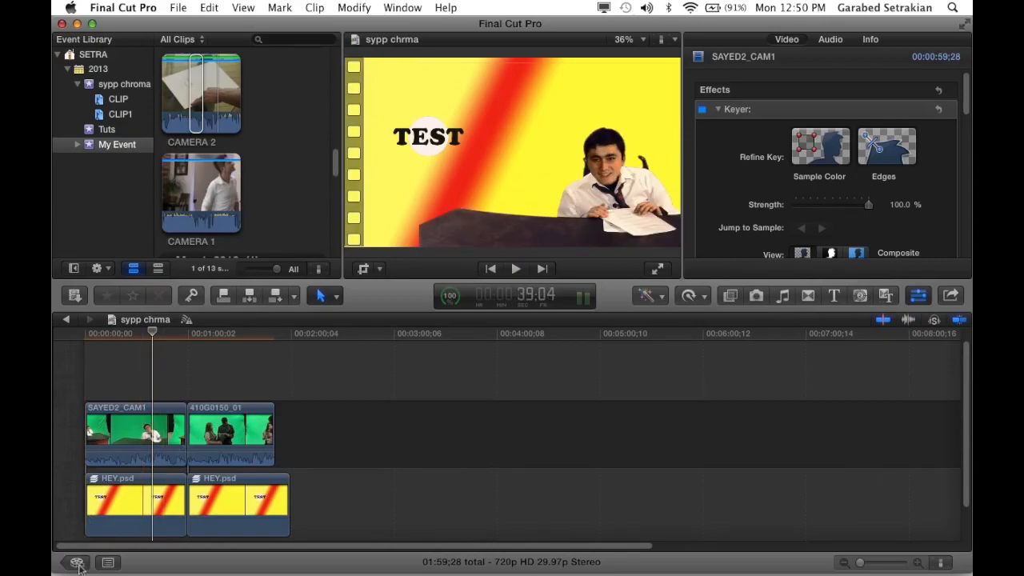
pyautogui.click(152, 339)
pyautogui.moveTo(153, 338); pyautogui.dragTo(212, 352)
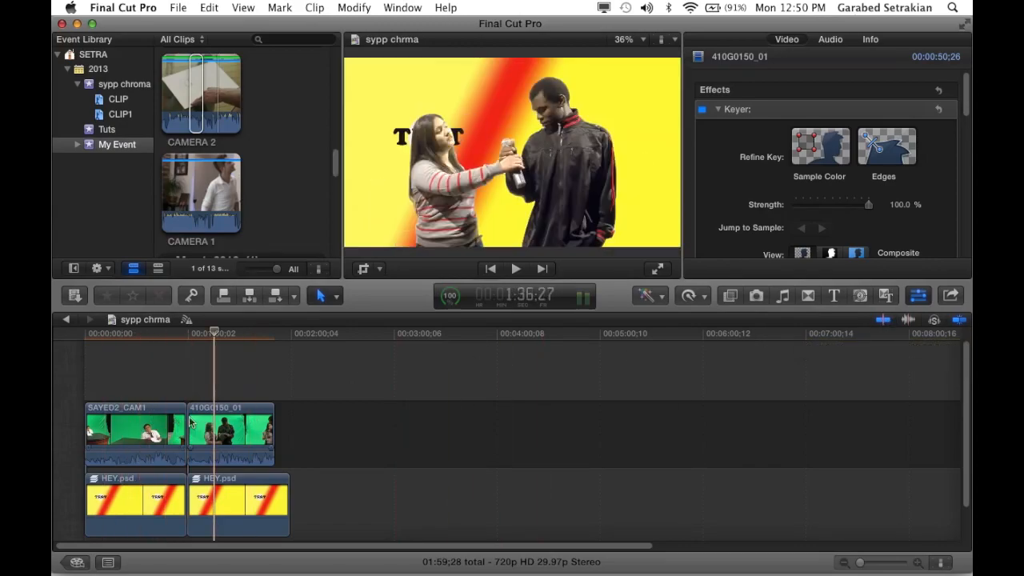
# Turn on audio skimming and skim the CAMERA 1 clip in the browser and the SAYED2_CAM1 clip in the timeline.
pyautogui.click(193, 190)
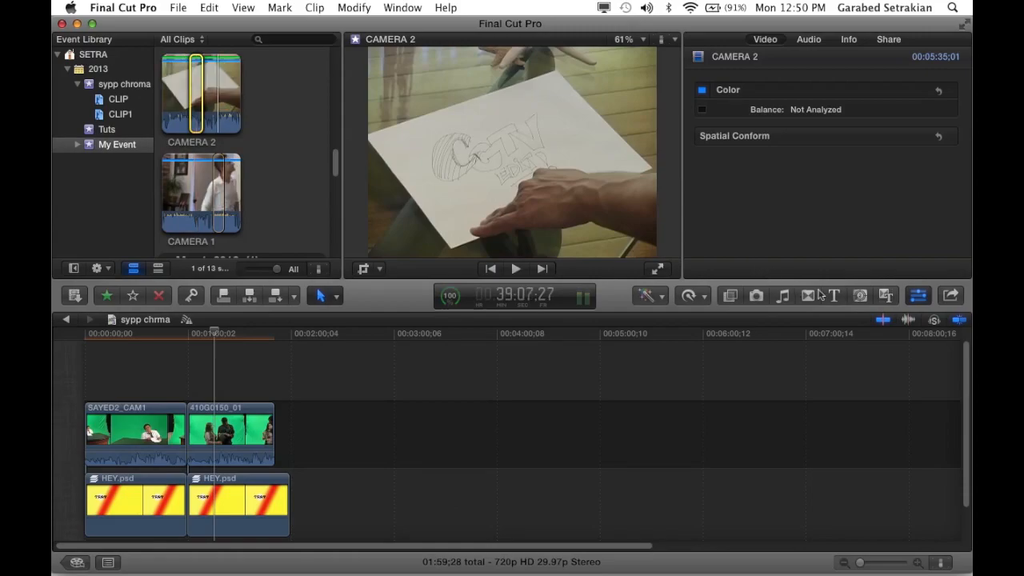
pyautogui.click(912, 328)
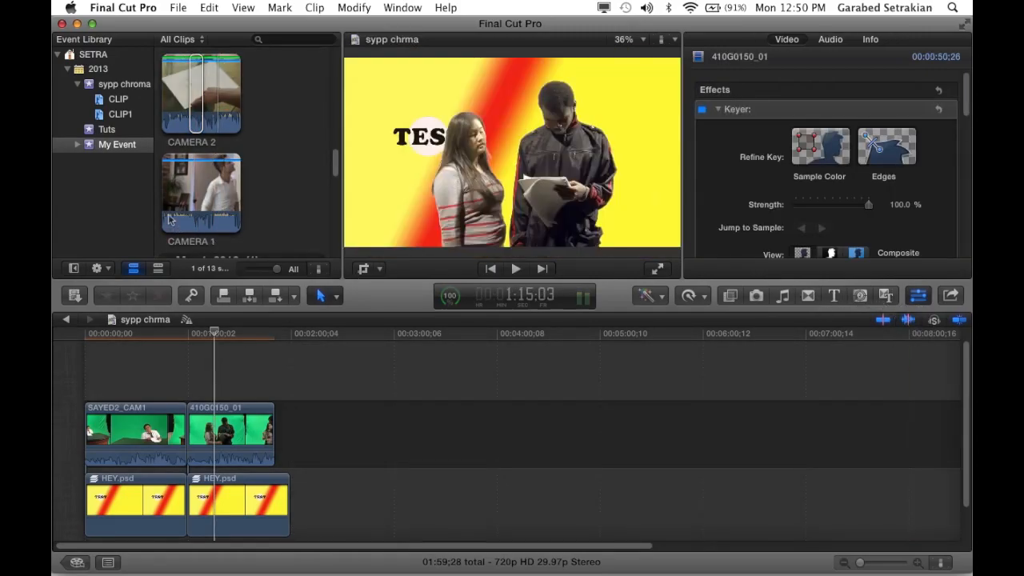
pyautogui.click(178, 204)
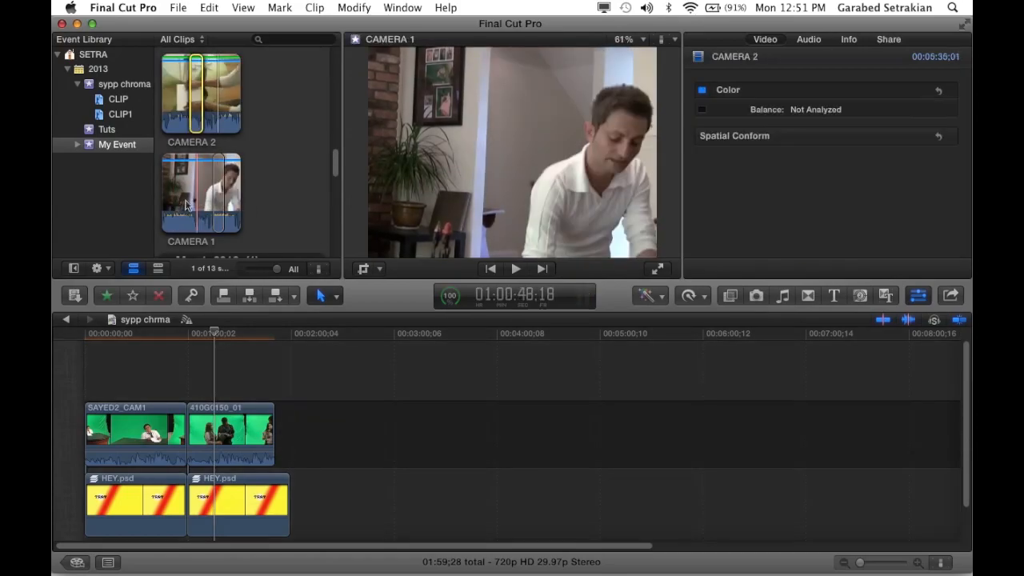
pyautogui.press('space')
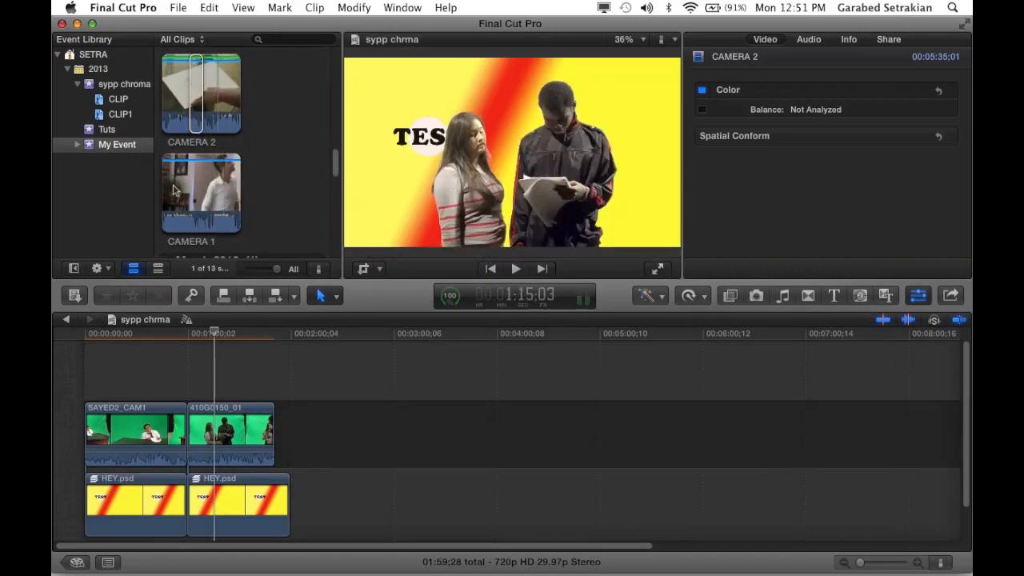
pyautogui.click(132, 448)
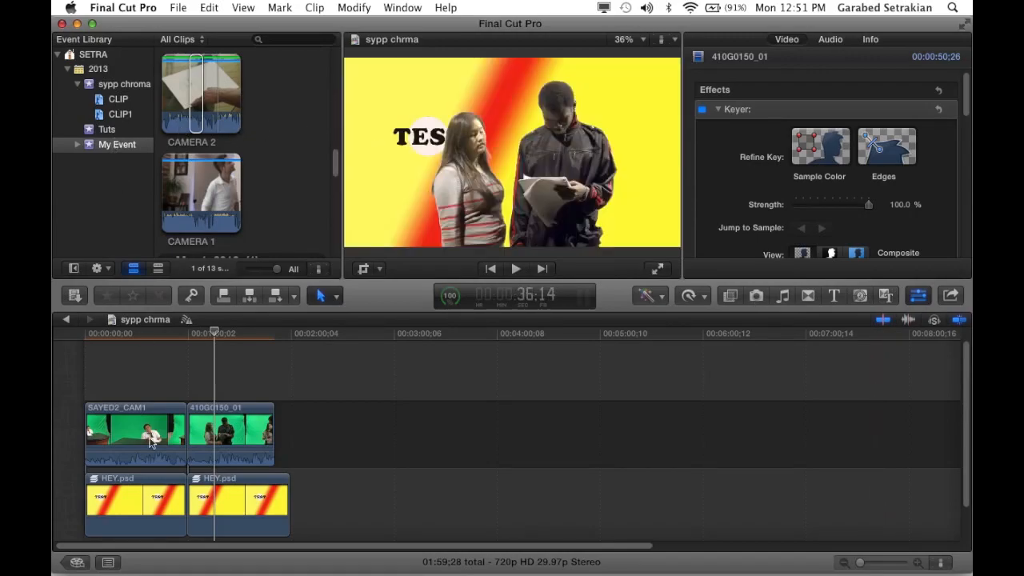
pyautogui.click(193, 214)
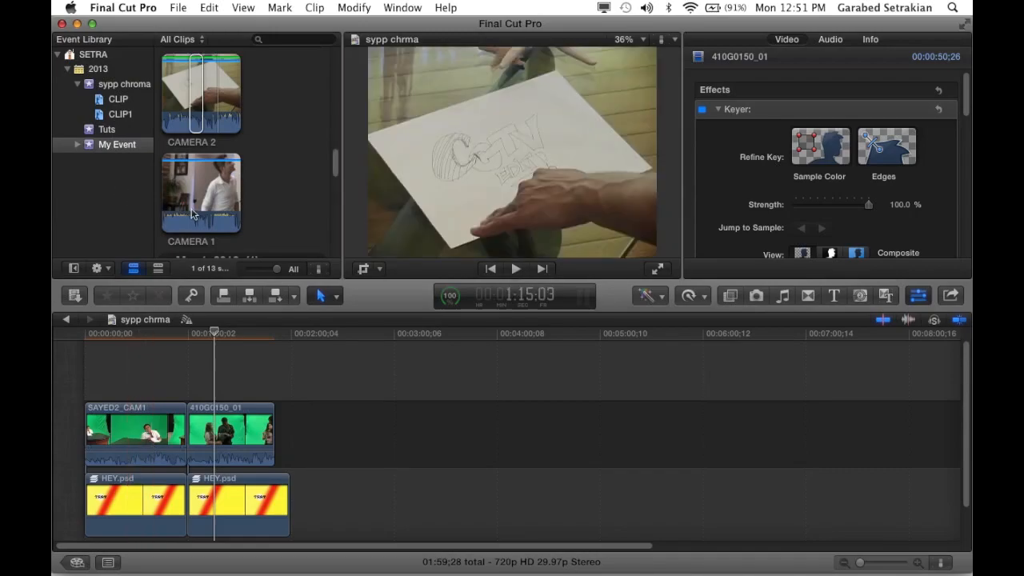
pyautogui.click(538, 443)
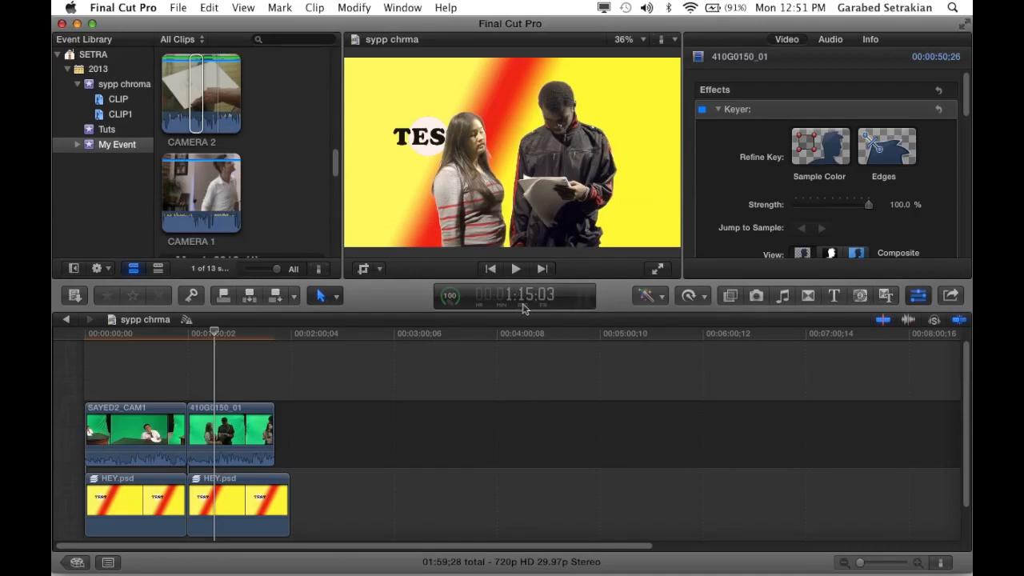
# Show the audio meters, play the project from near the start of the 410G0150_01 clip and pause it.
pyautogui.click(582, 308)
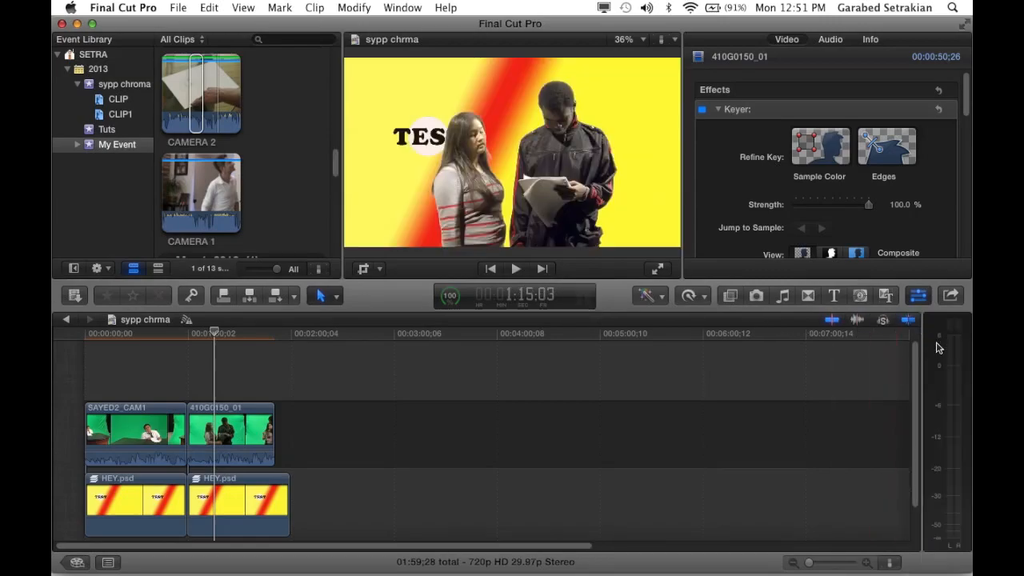
pyautogui.click(193, 400)
pyautogui.press('space')
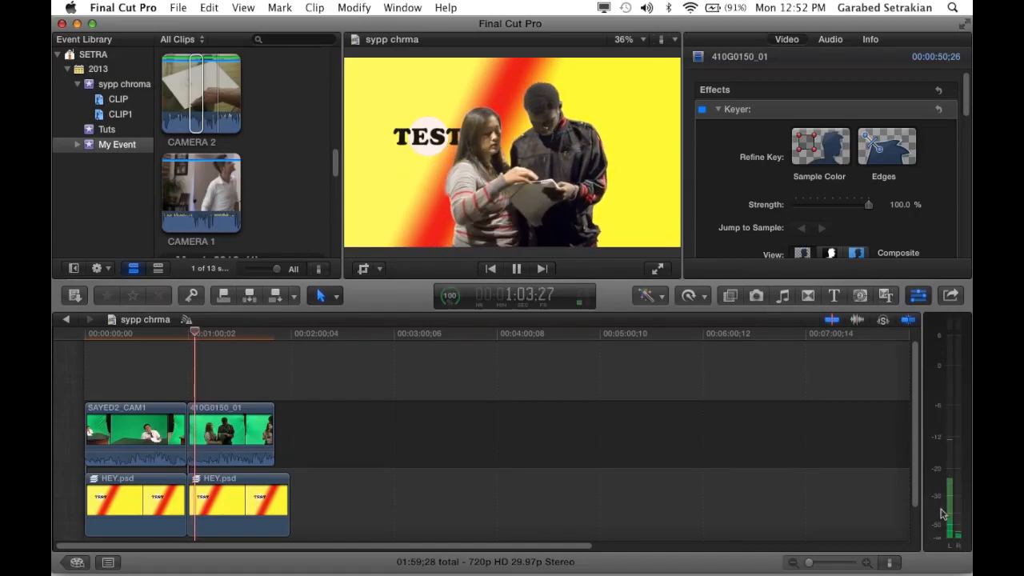
pyautogui.press('space')
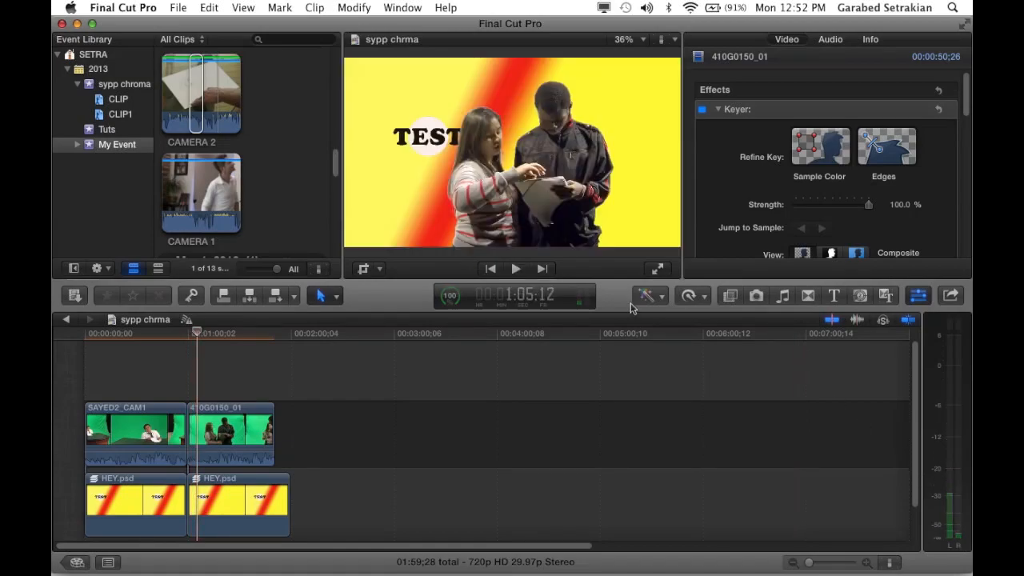
# Move the timeline playhead by timecode entry to 2:00:02, followed by 30:00 over the SAYED2_CAM1 clip.
pyautogui.click(528, 305)
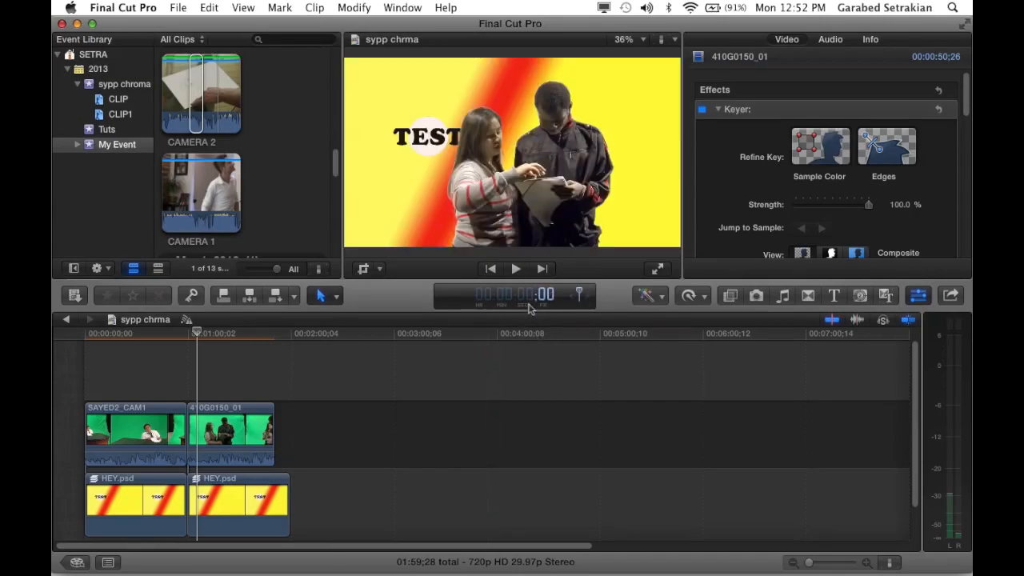
pyautogui.click(518, 305)
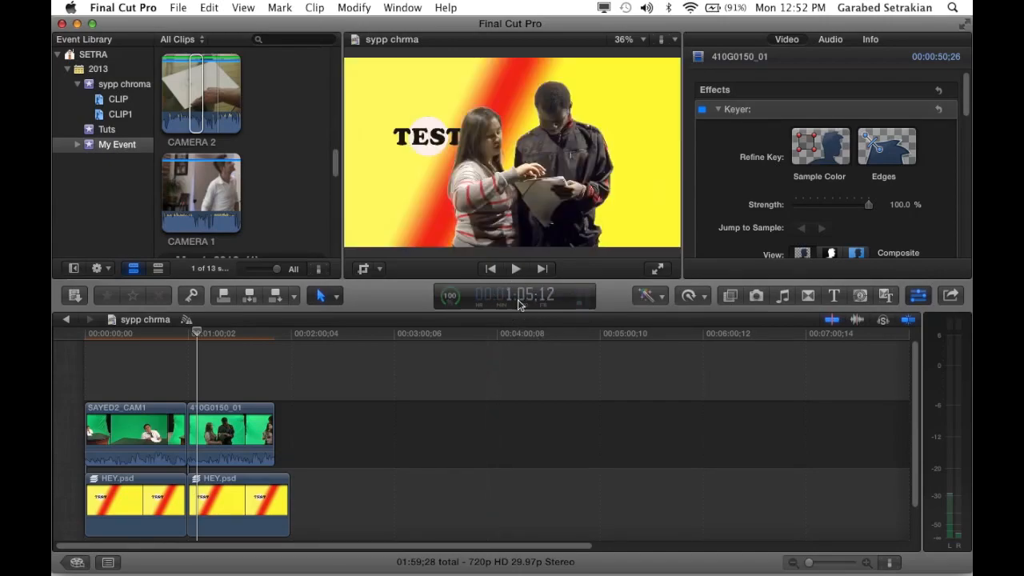
pyautogui.click(518, 305)
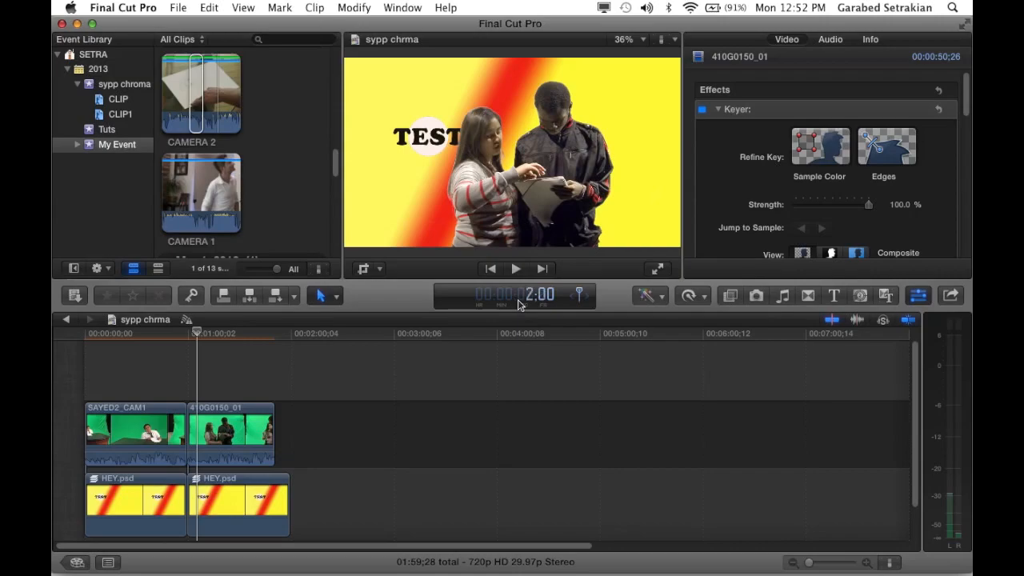
pyautogui.write('2:00:02')
pyautogui.press('Return')
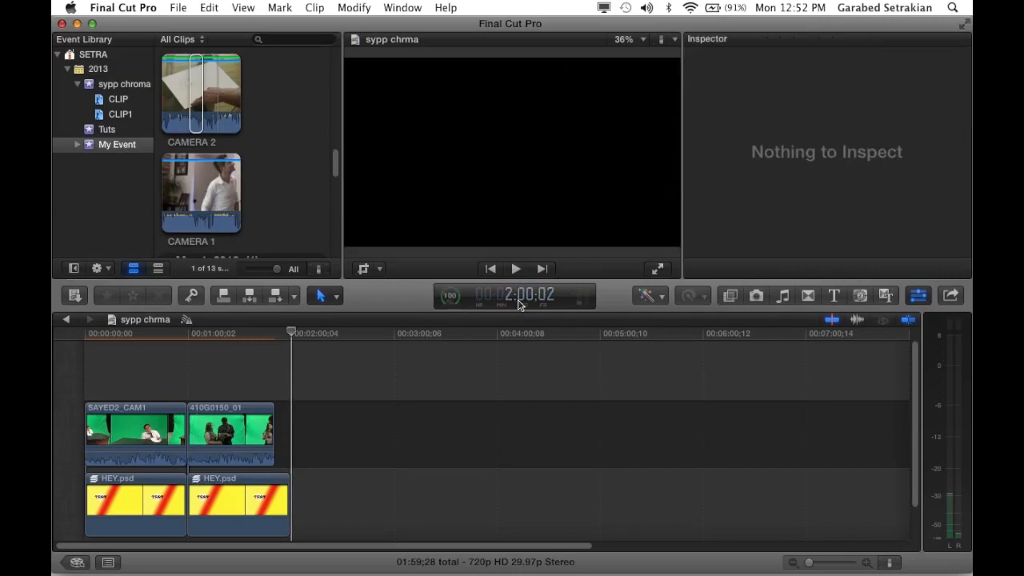
pyautogui.click(519, 305)
pyautogui.press('Return')
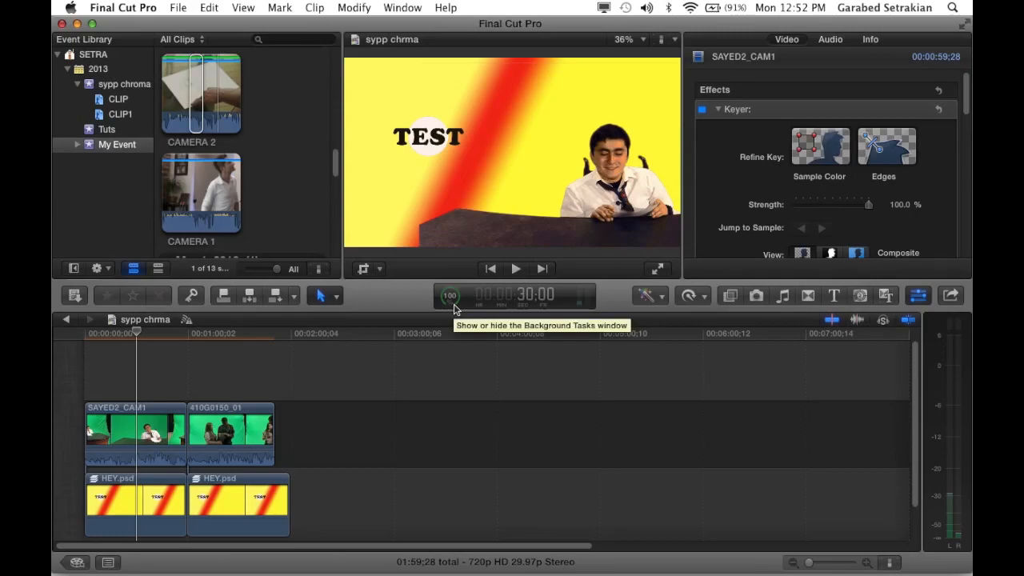
# Check the Background Tasks window twice, moving it lower on the second viewing, and close it.
pyautogui.click(453, 308)
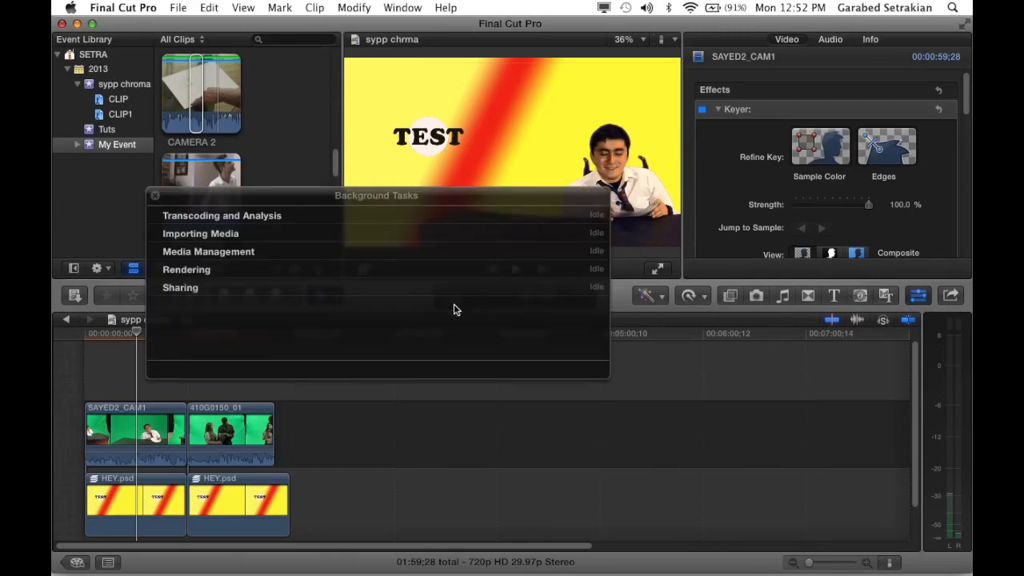
pyautogui.click(156, 196)
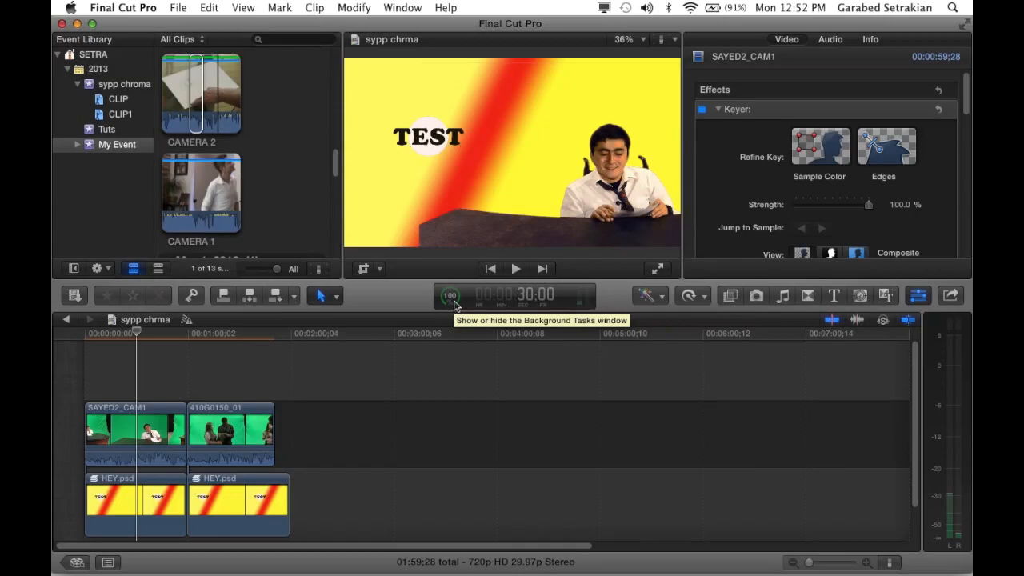
pyautogui.click(454, 305)
pyautogui.moveTo(373, 203); pyautogui.dragTo(380, 257)
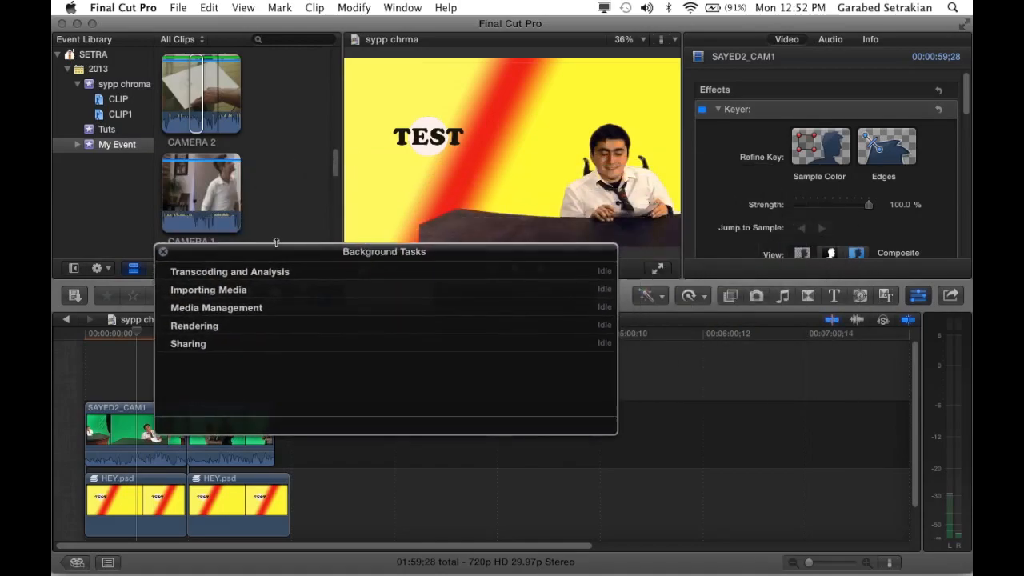
pyautogui.click(163, 253)
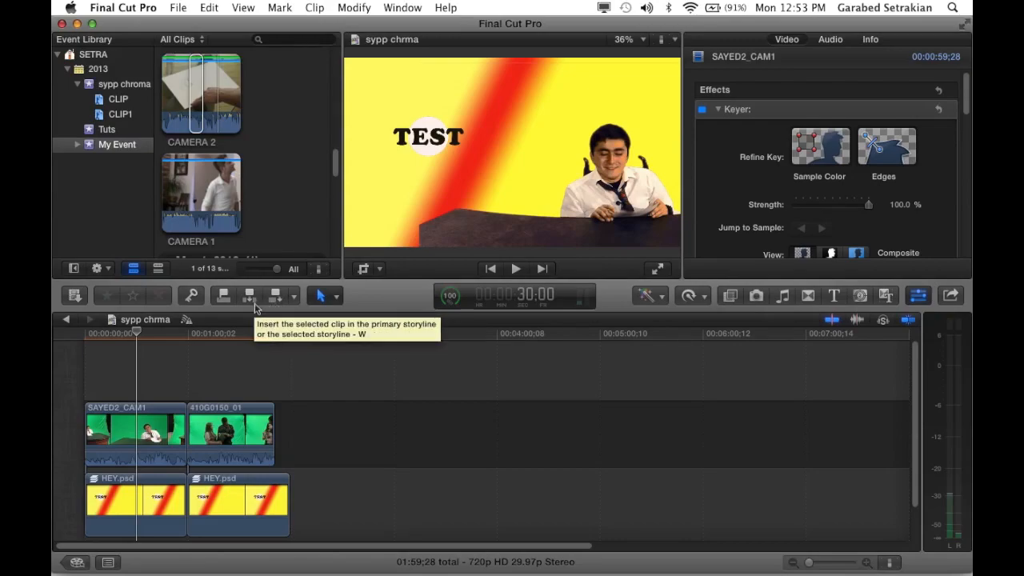
# Show the list of editing tools, such as Select, Trim and Blade, and dismiss it without changing the tool.
pyautogui.click(338, 298)
pyautogui.click(337, 298)
pyautogui.click(338, 298)
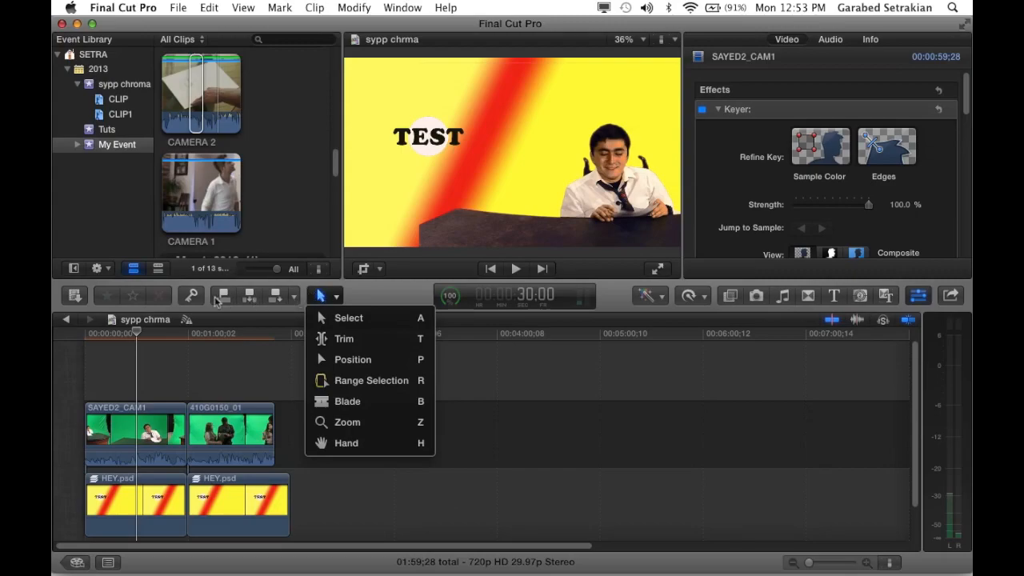
pyautogui.click(69, 401)
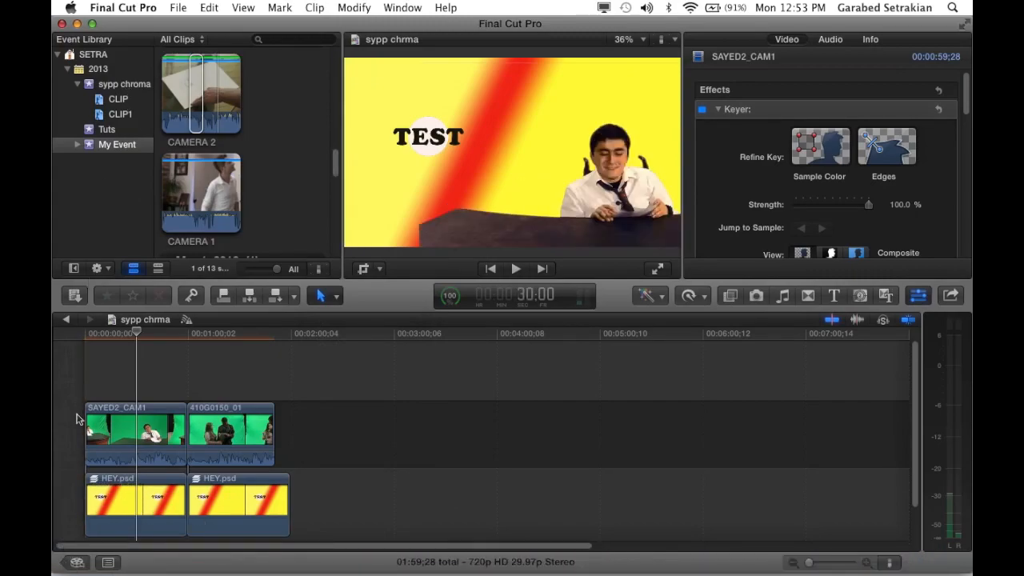
# Return to the Project Library and view the clips of the sypp chroma and Tuts events.
pyautogui.click(76, 563)
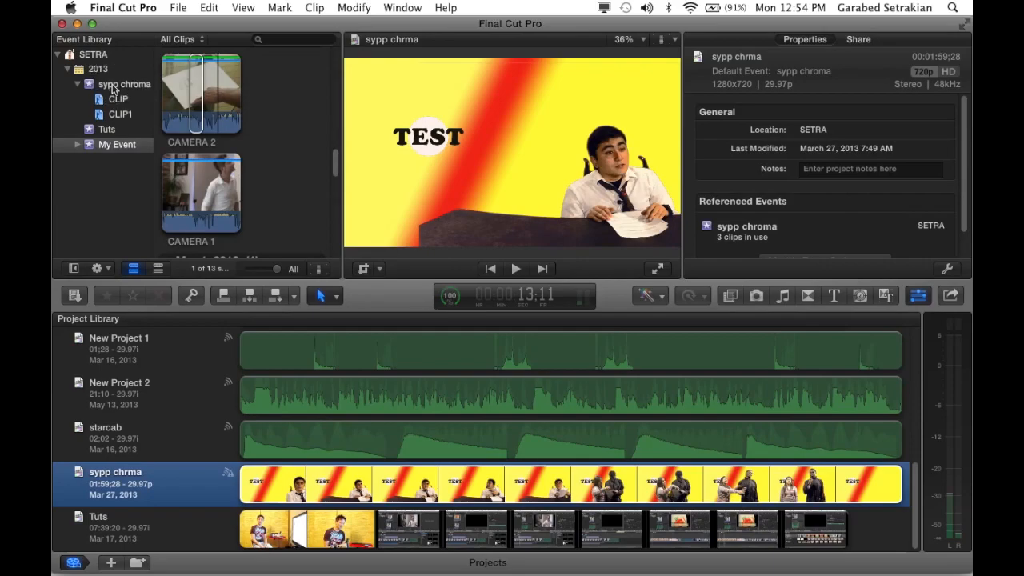
pyautogui.click(88, 85)
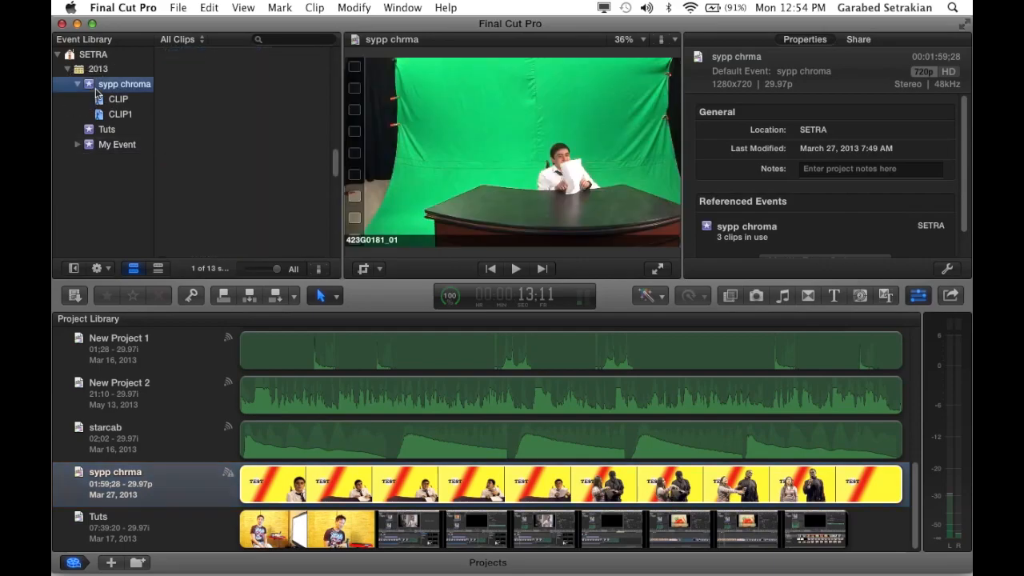
pyautogui.click(95, 129)
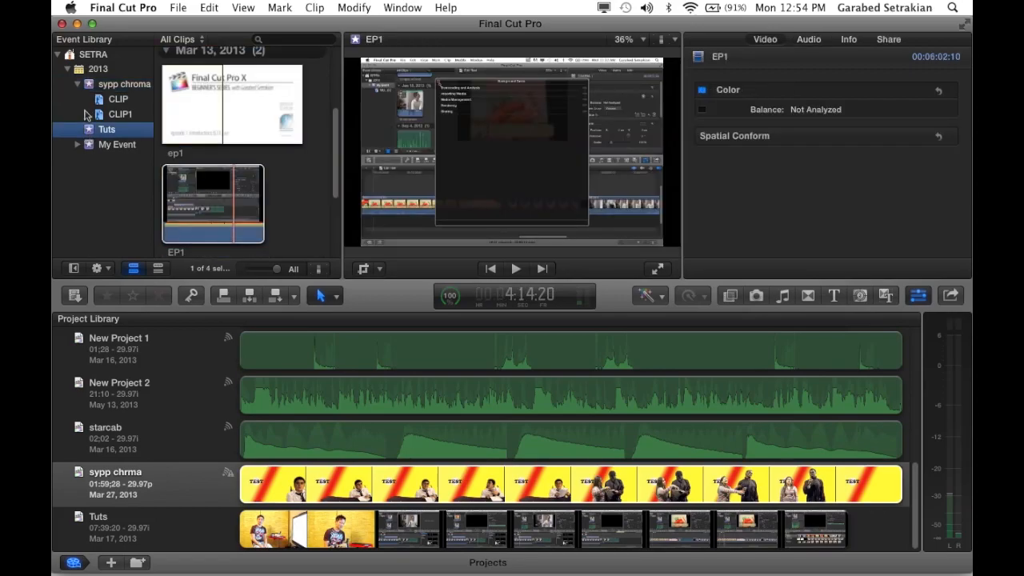